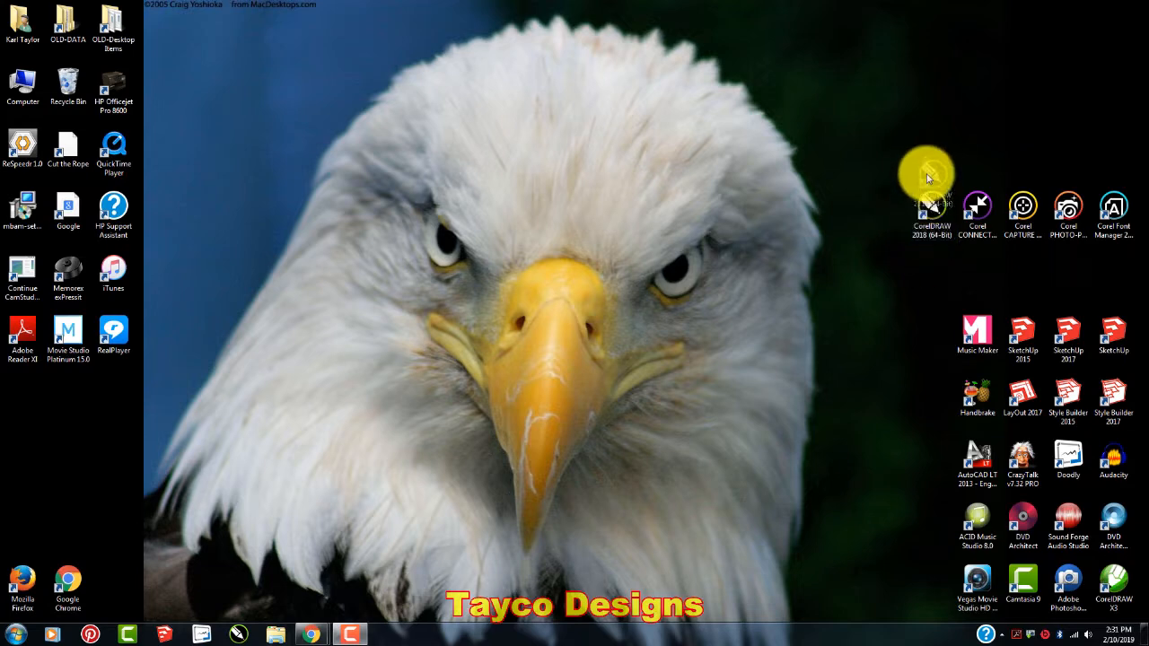
- Launch CorelDRAW 2018 (64-Bit) from the desktop
left_click_drag(924, 162, 919, 221)
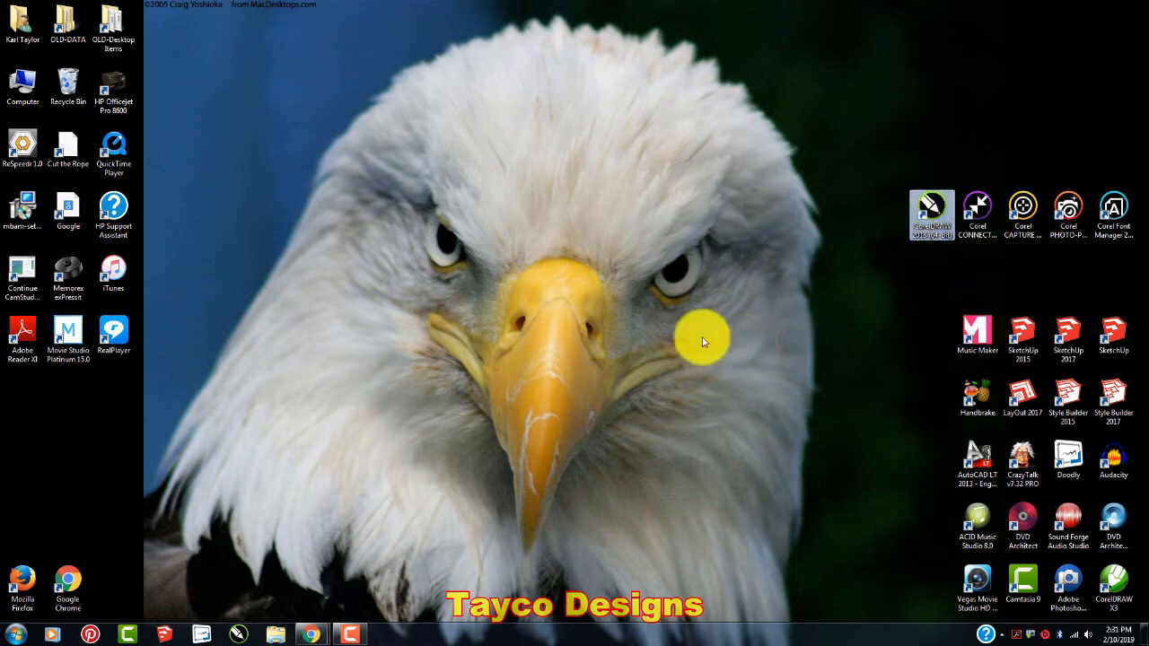
left_click(928, 310)
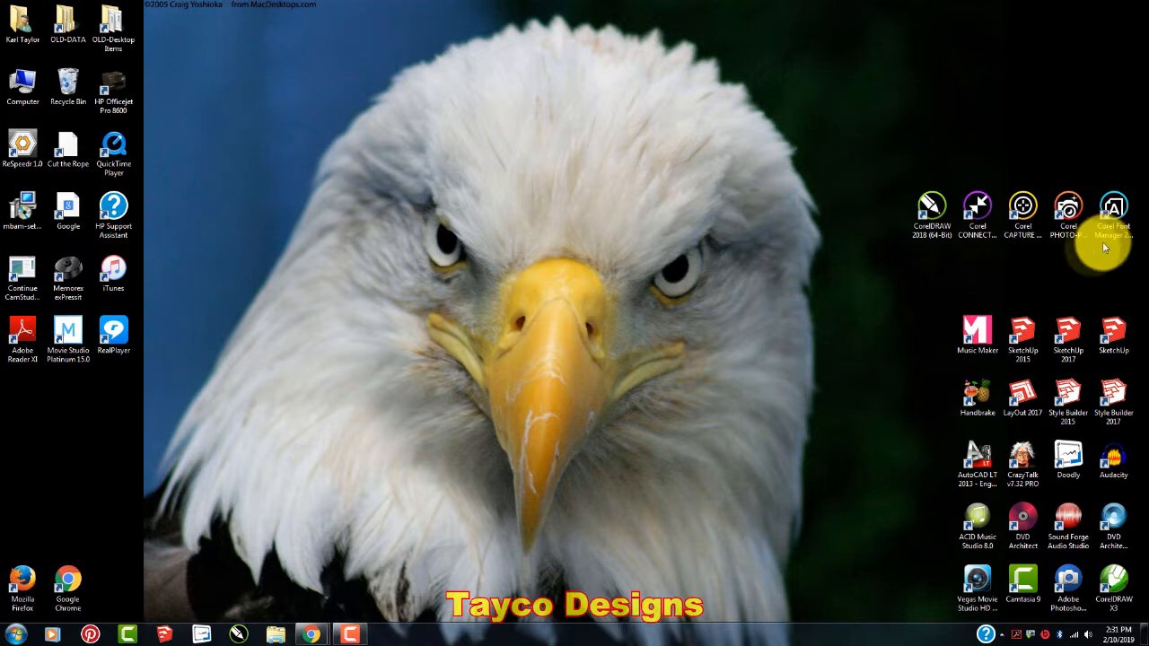
double_click(930, 229)
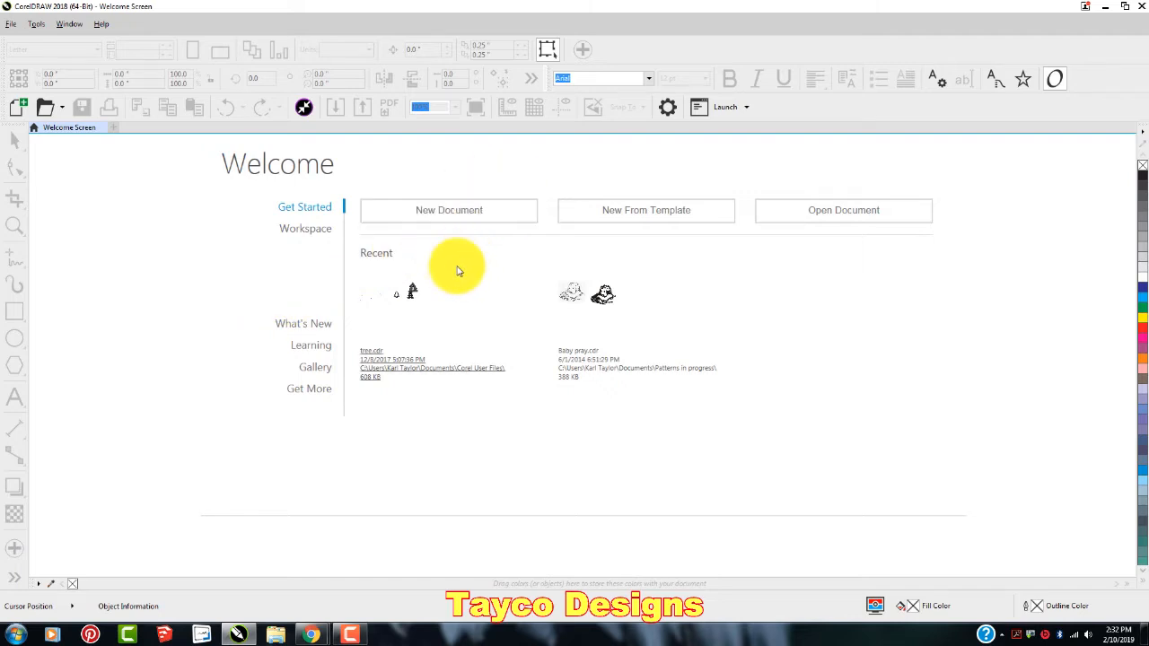
- Open the customization options and show the workspace Appearance settings
left_click(37, 27)
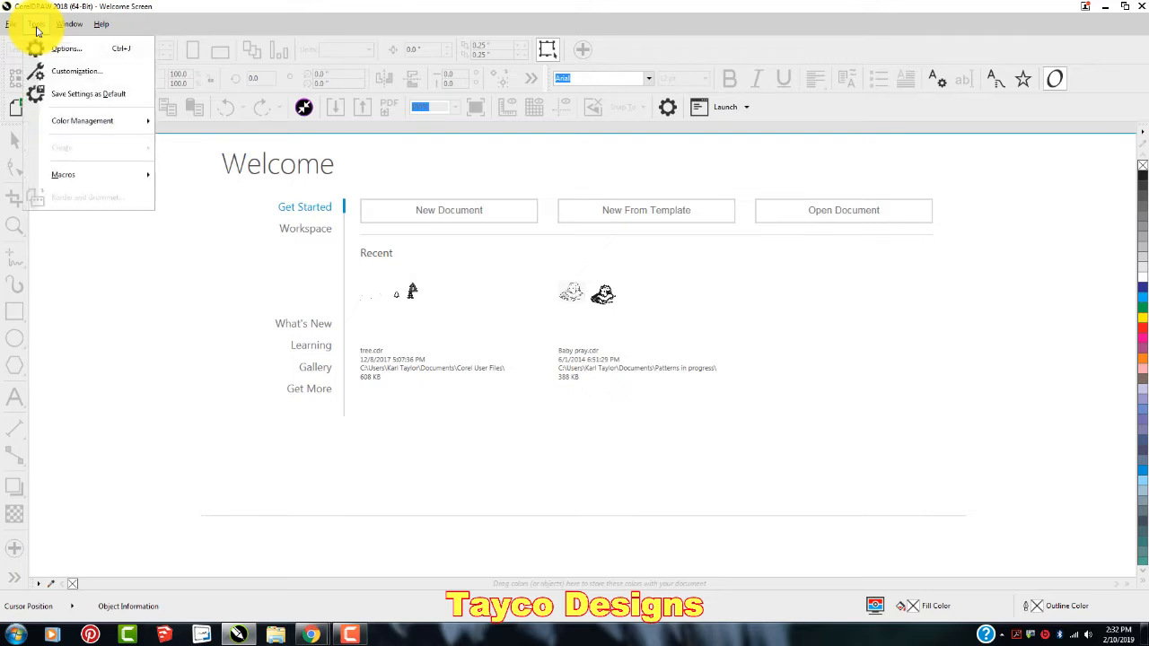
left_click(77, 71)
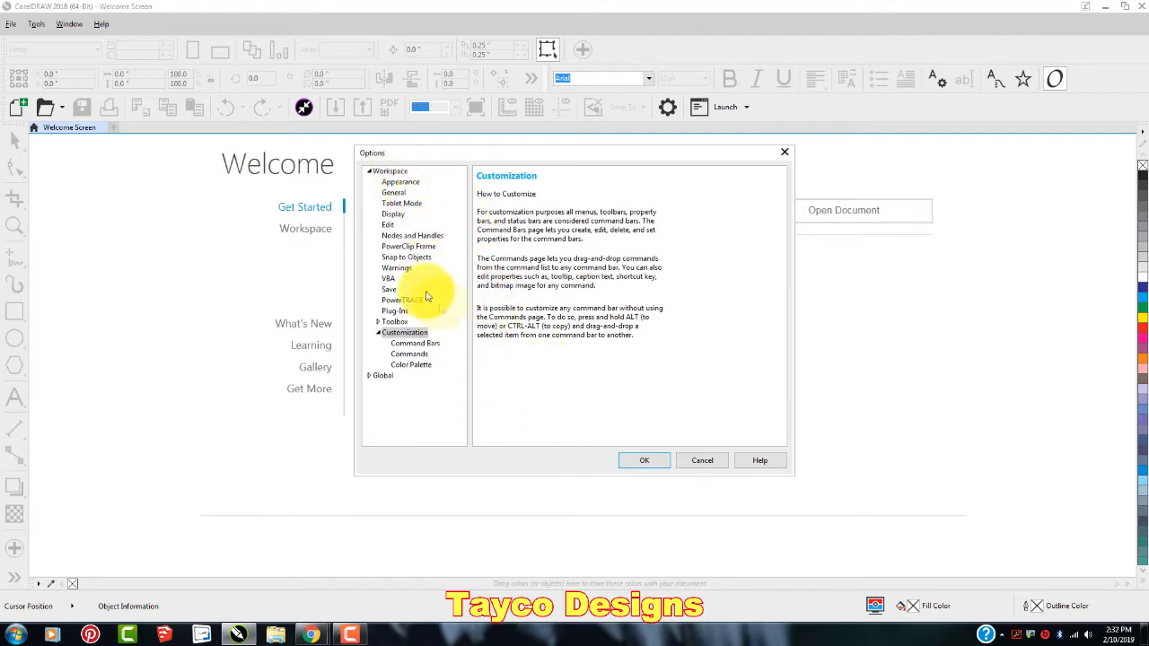
left_click(391, 183)
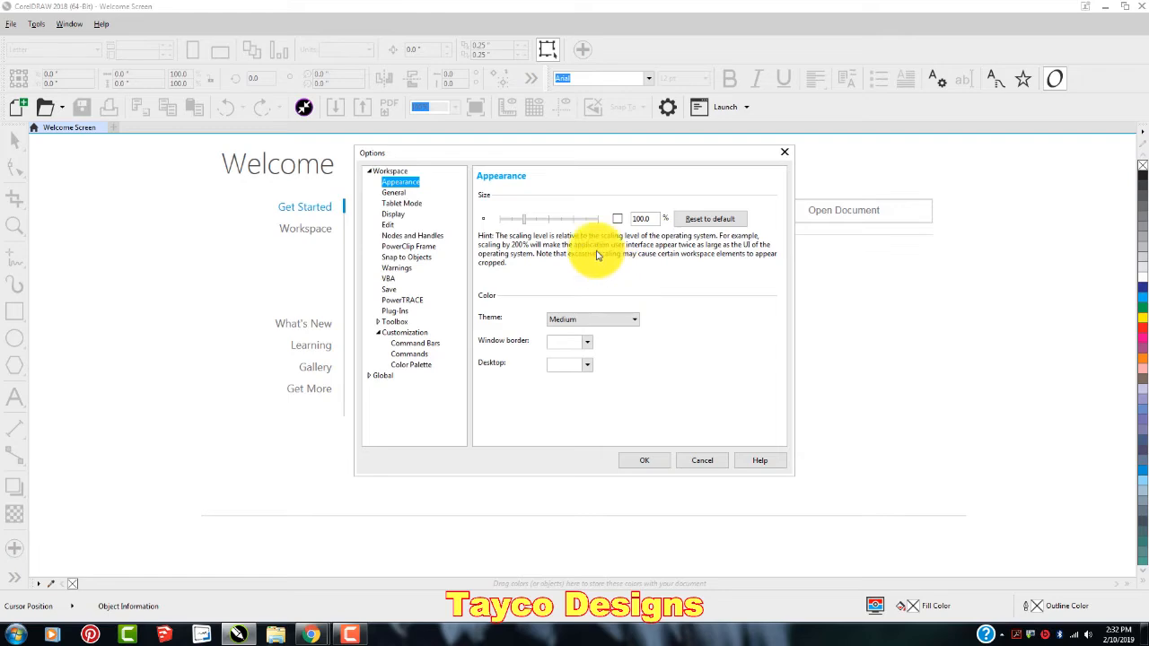
- Try interface scaling at 125% and 175%, and return the size to 100%
left_click(536, 223)
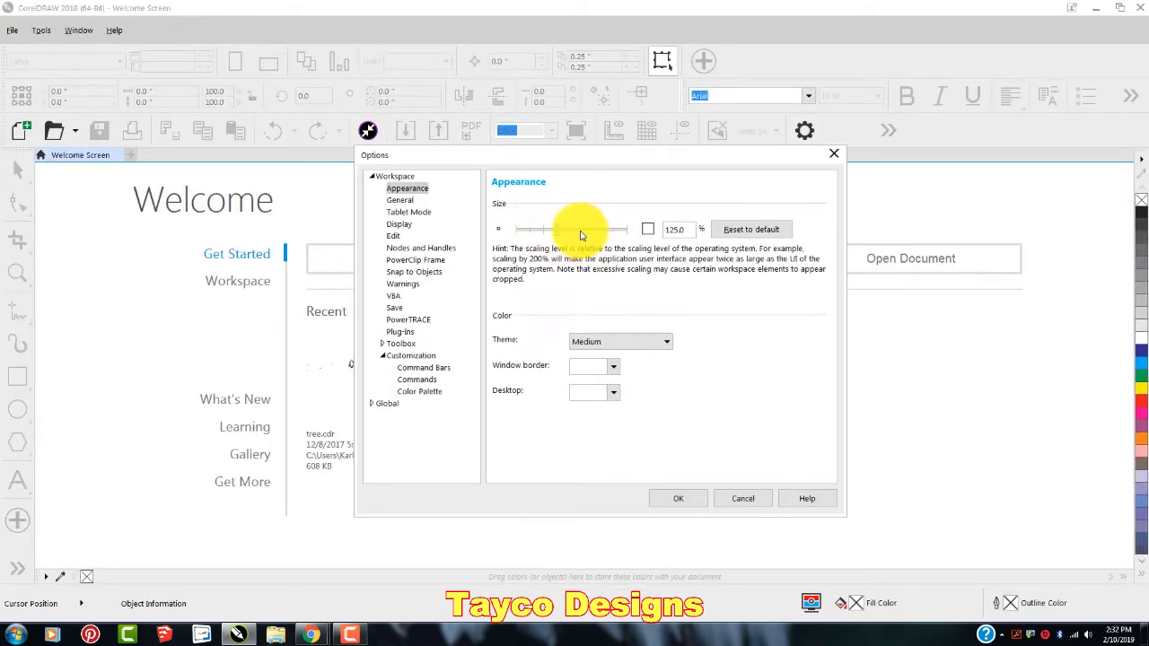
left_click(583, 230)
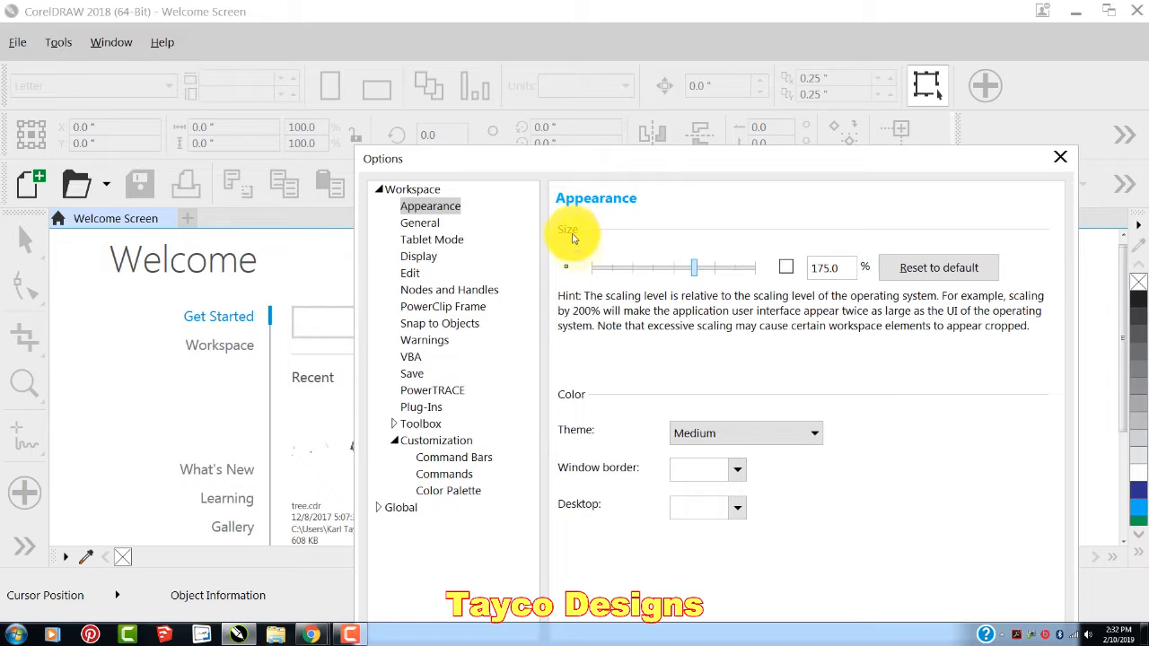
left_click(661, 267)
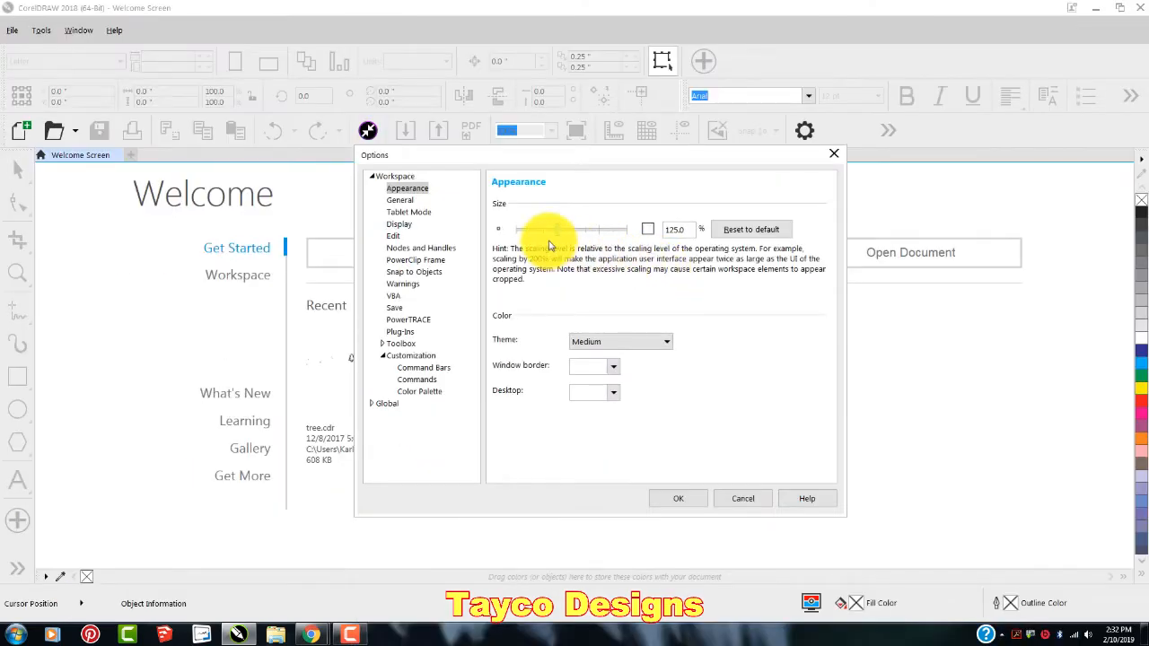
left_click(544, 235)
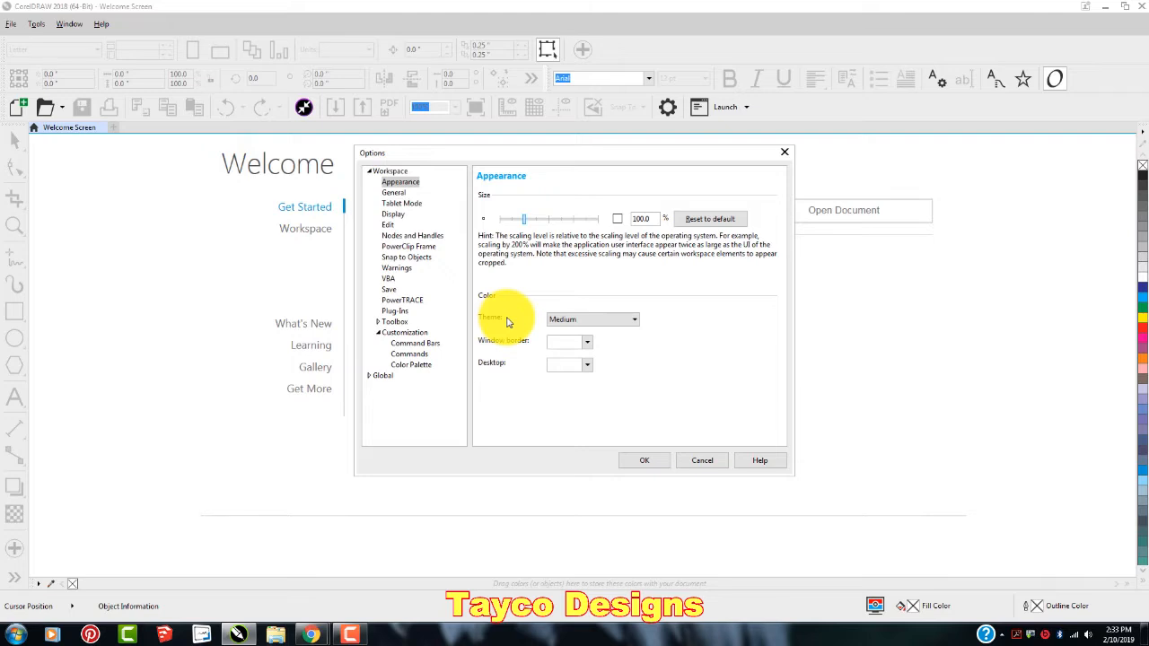
- Try the Light, Dark and Black interface color themes, and return the theme to Medium
left_click(634, 321)
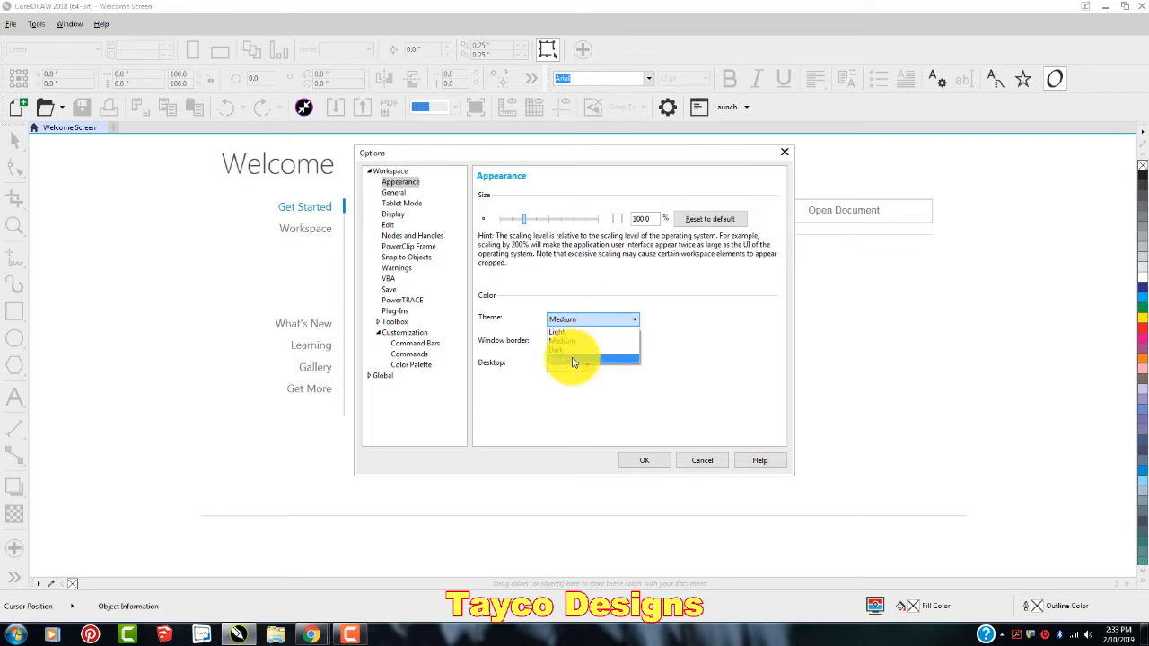
left_click(578, 331)
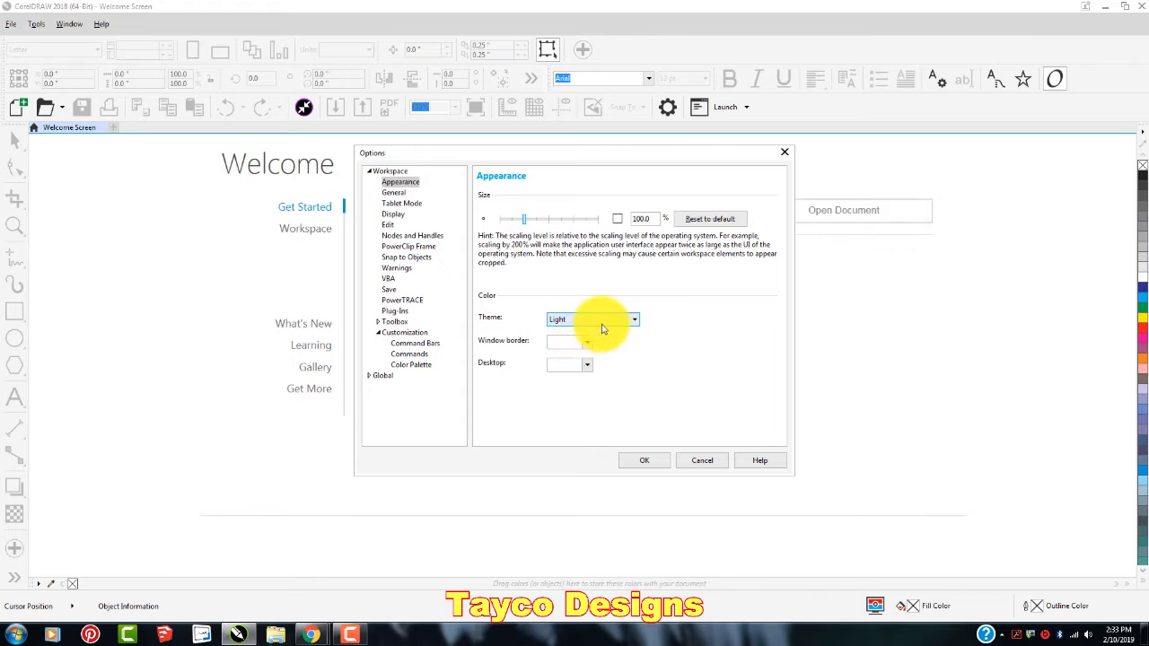
left_click(633, 322)
left_click(579, 342)
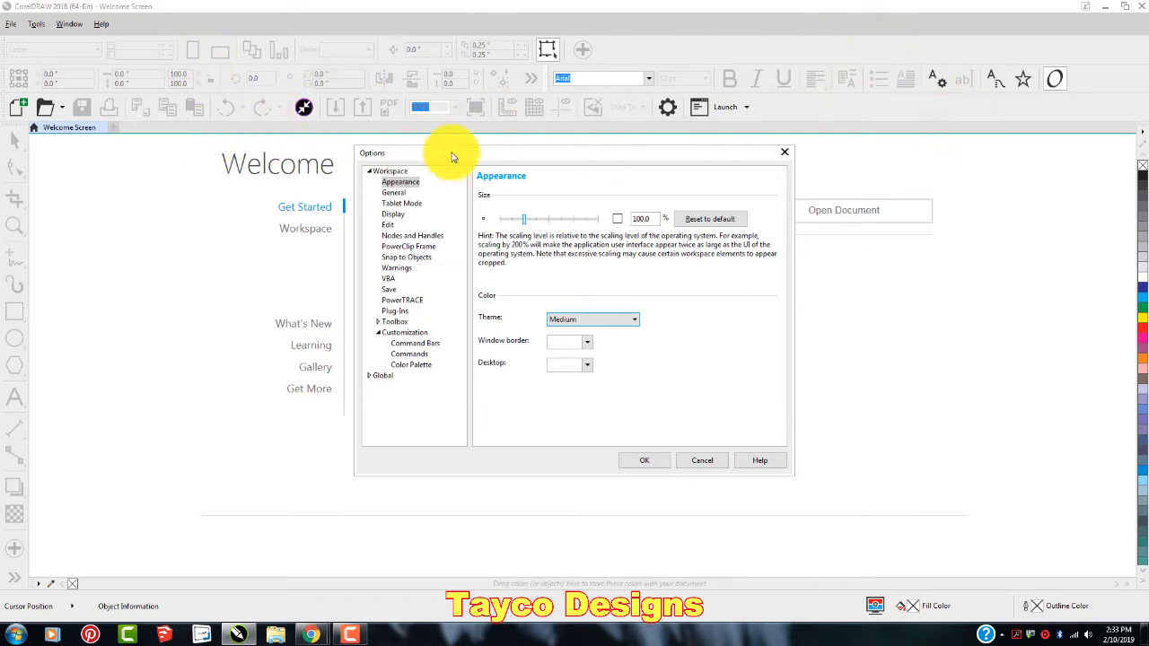
left_click(635, 321)
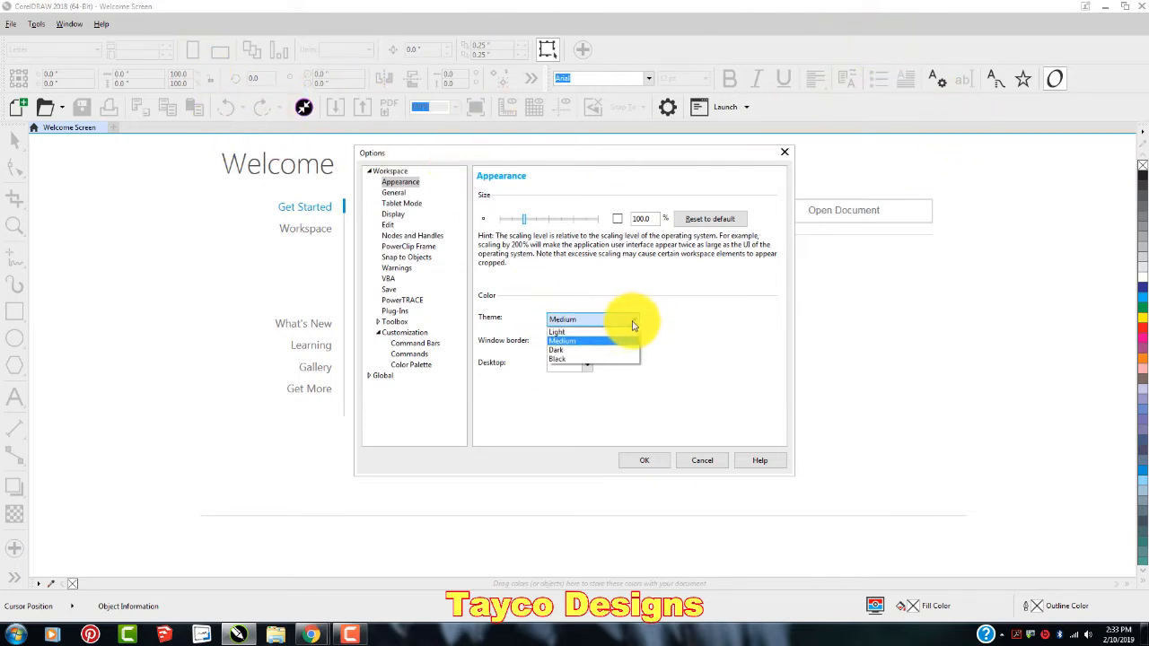
left_click(600, 358)
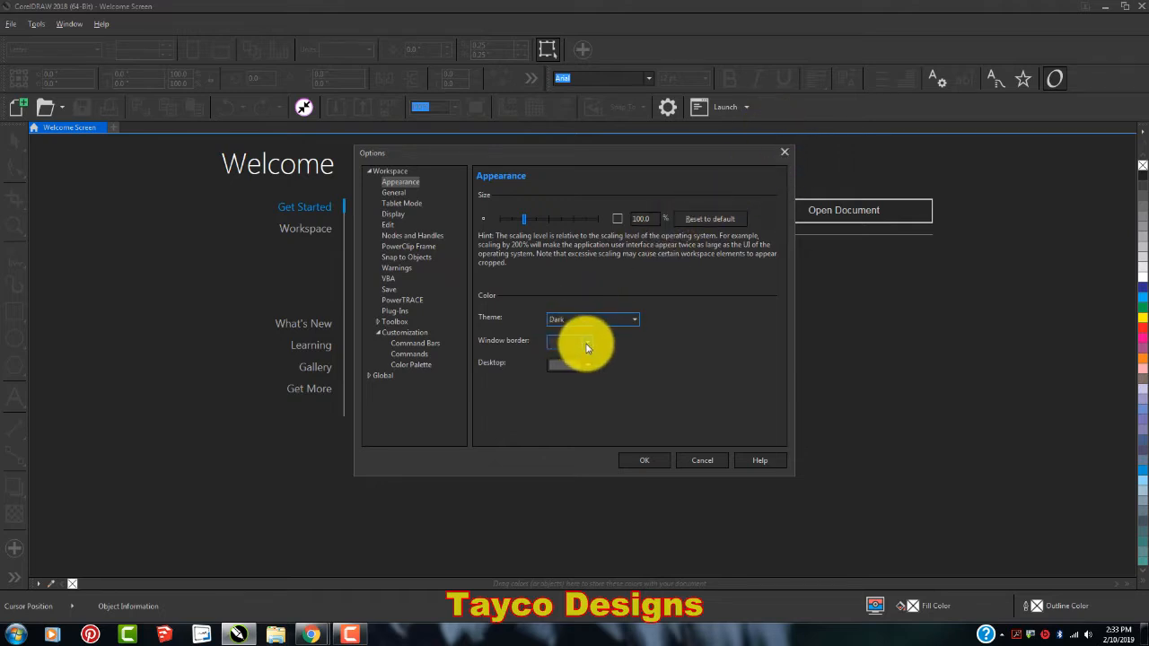
left_click(632, 319)
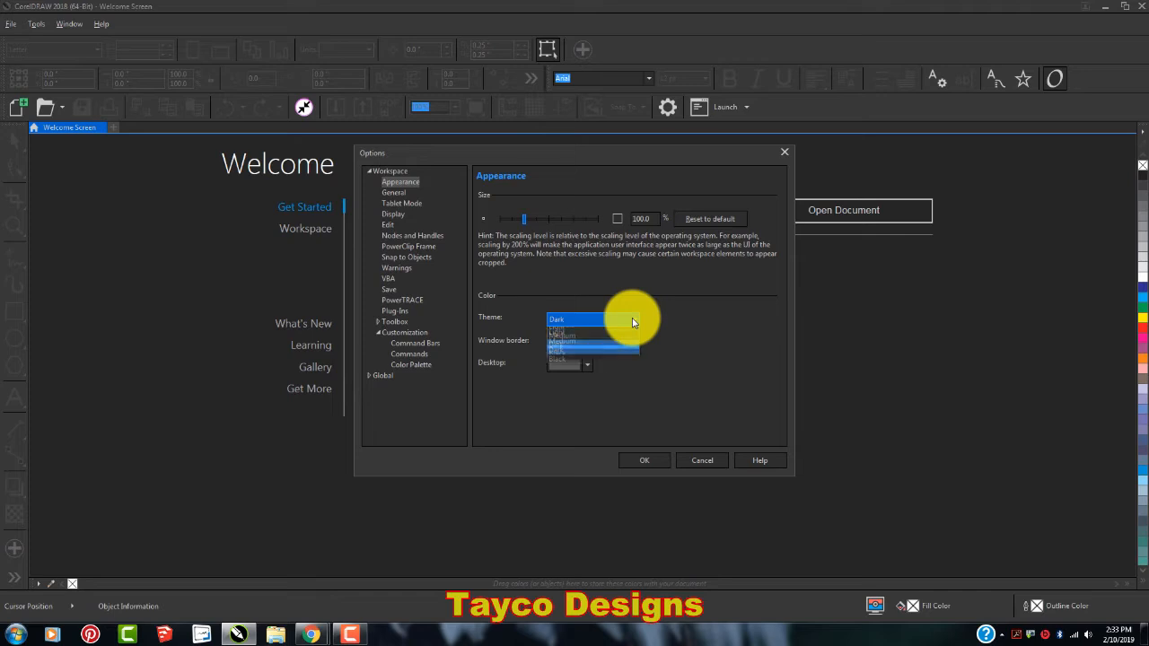
left_click(590, 359)
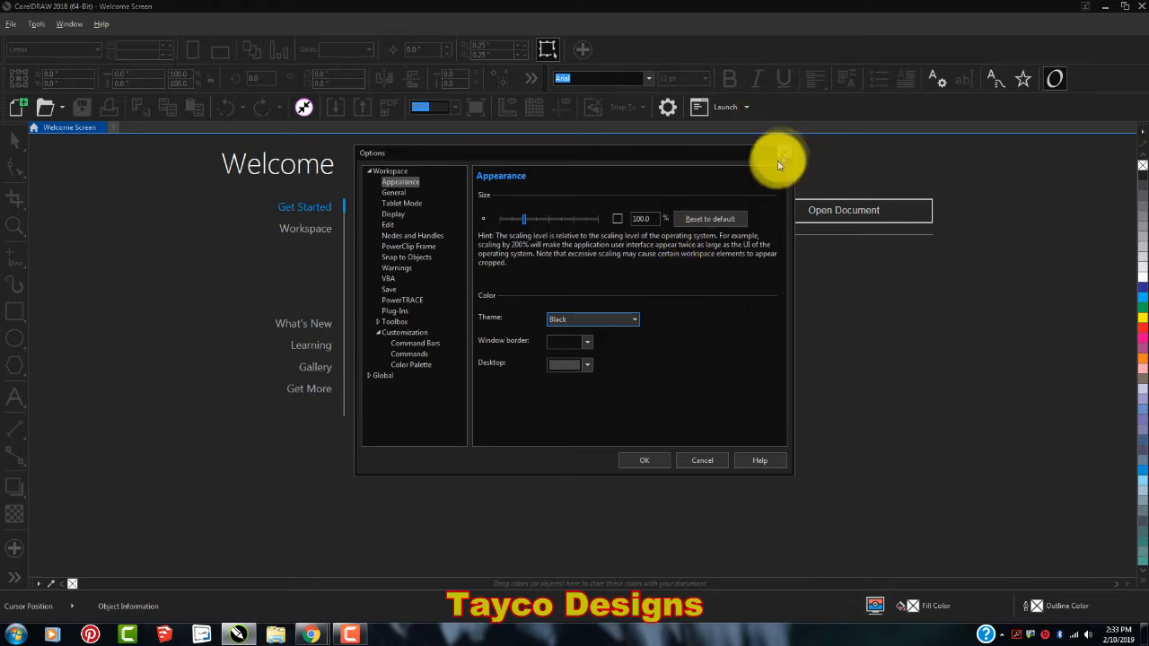
left_click(631, 320)
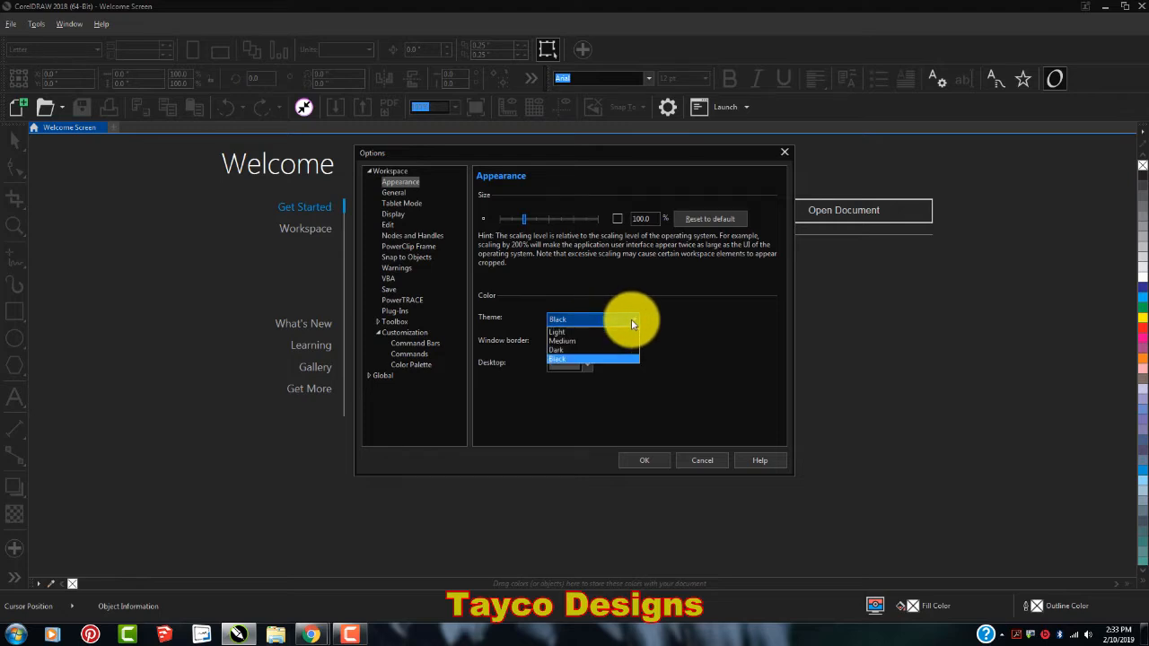
left_click(603, 342)
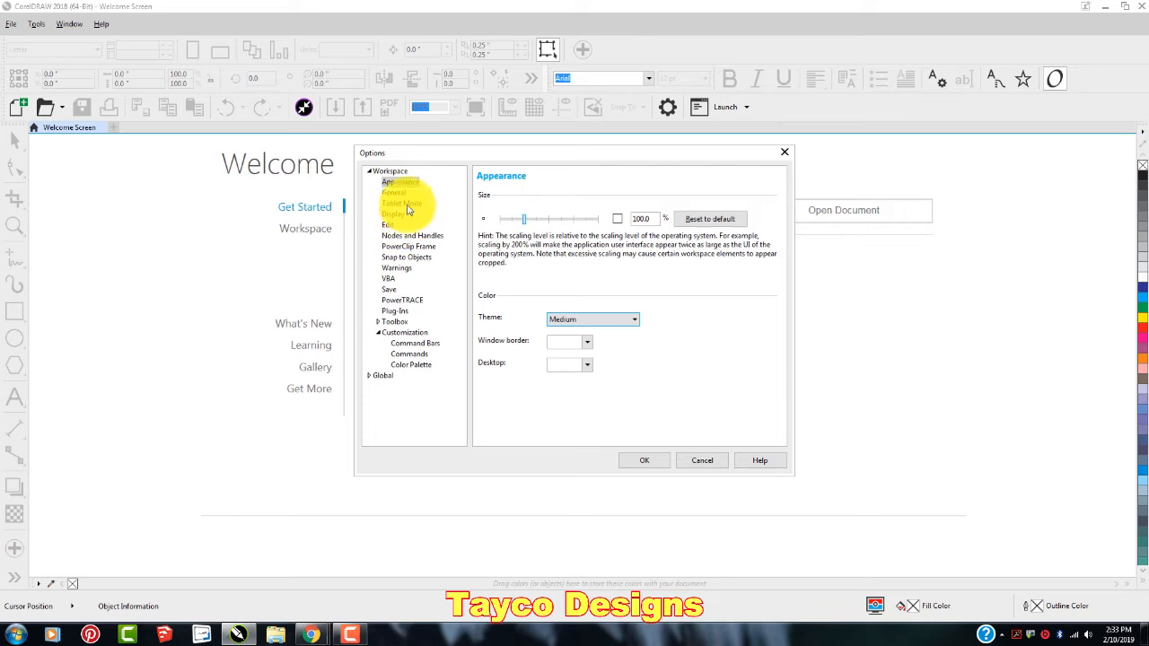
- Set the window border color to black and check the desktop color choices without picking one
left_click(582, 342)
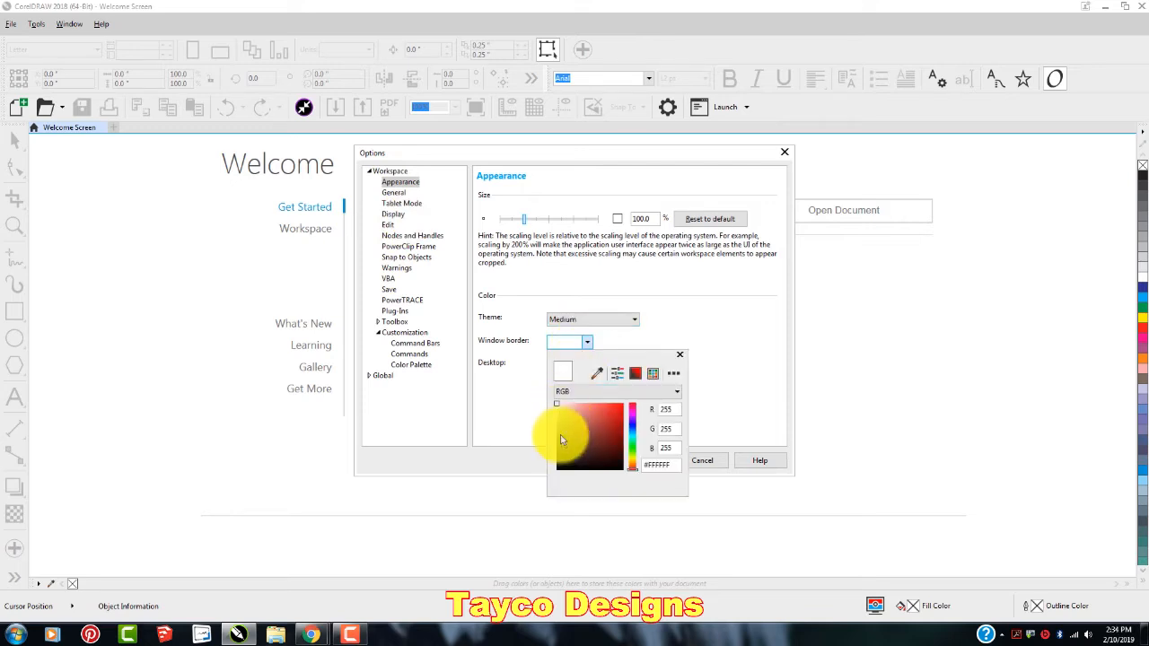
left_click(619, 471)
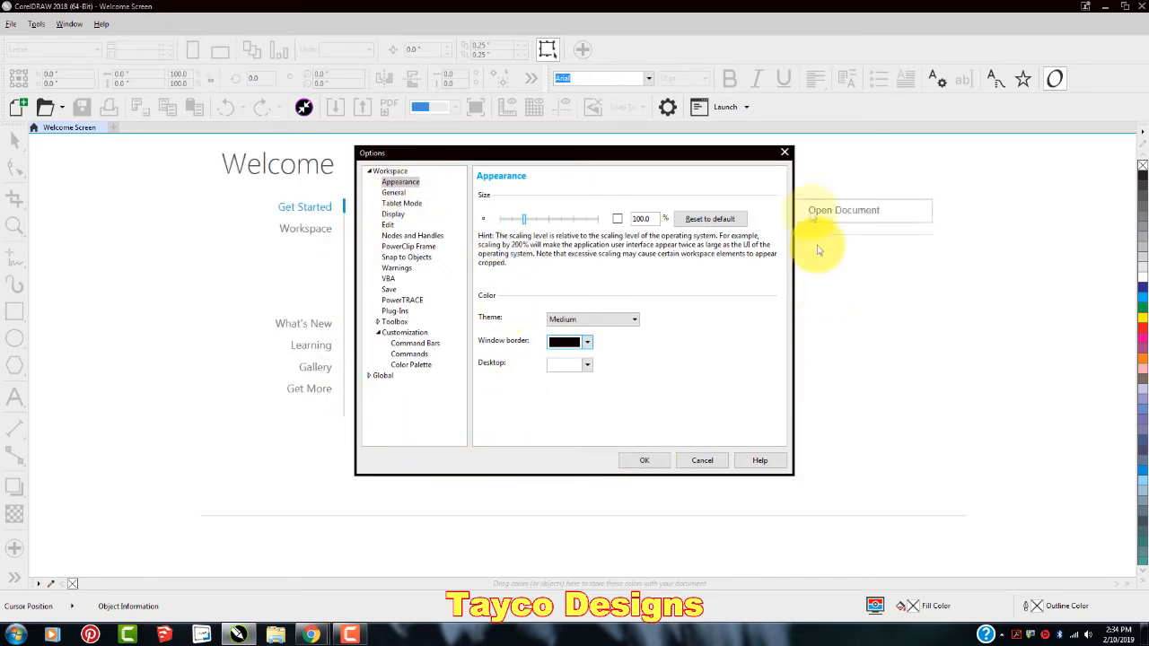
left_click(585, 368)
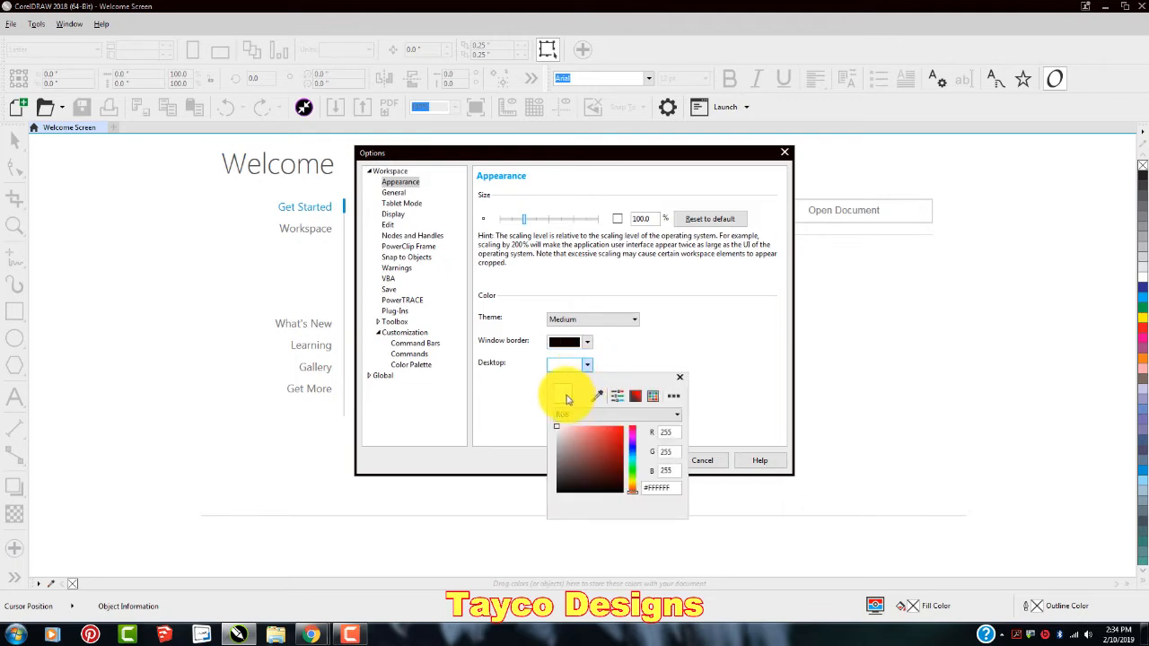
left_click(682, 378)
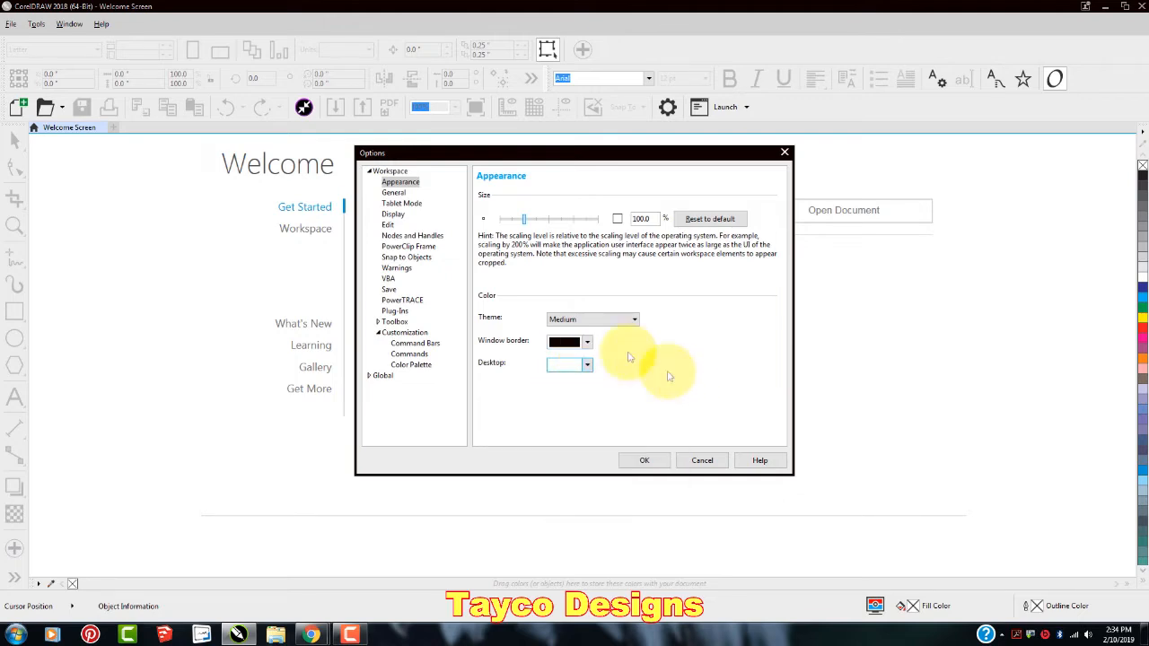
- Review the General, Tablet Mode, Display and Edit workspace settings, dismissing the Windows color scheme prompt
left_click(393, 193)
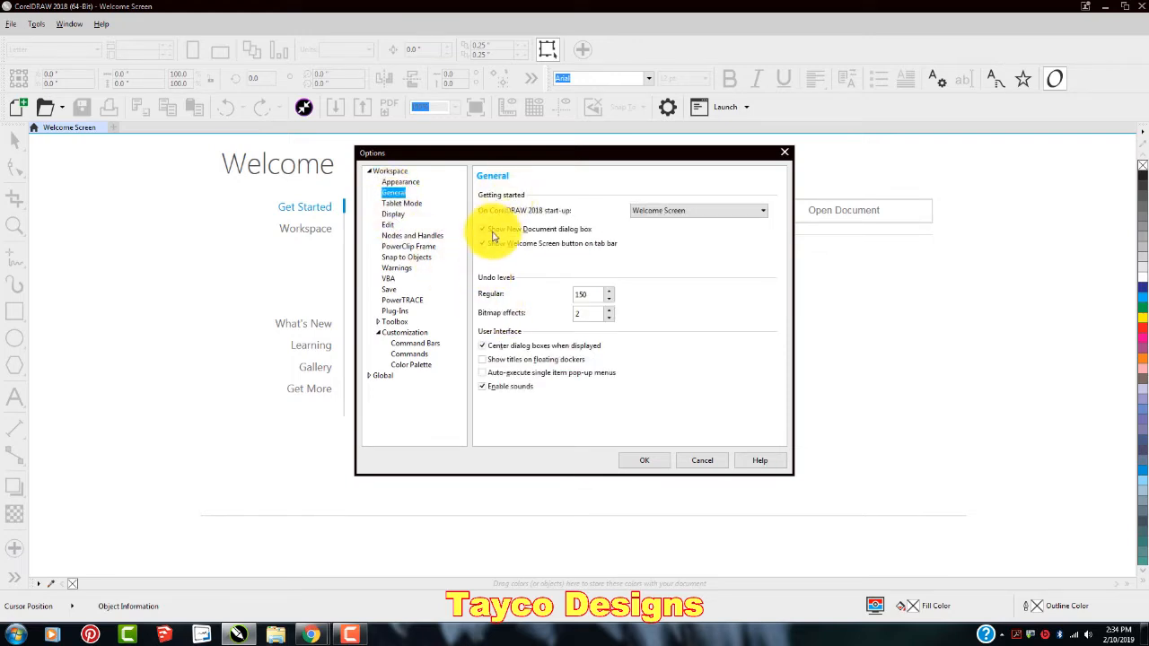
left_click(485, 231)
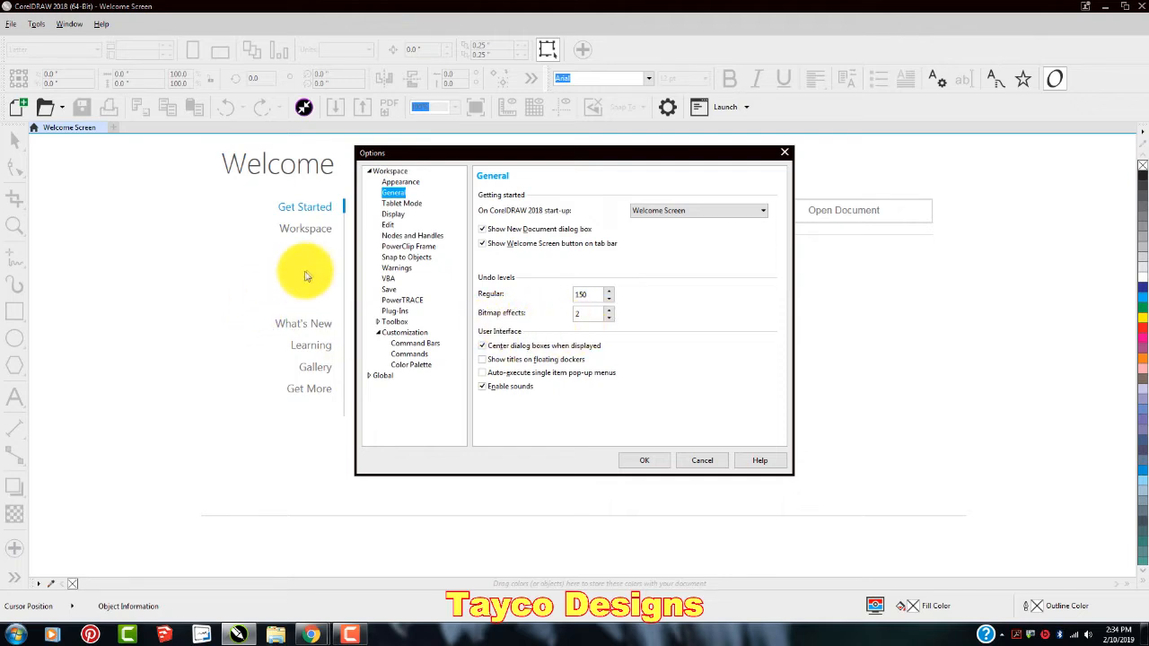
left_click(405, 205)
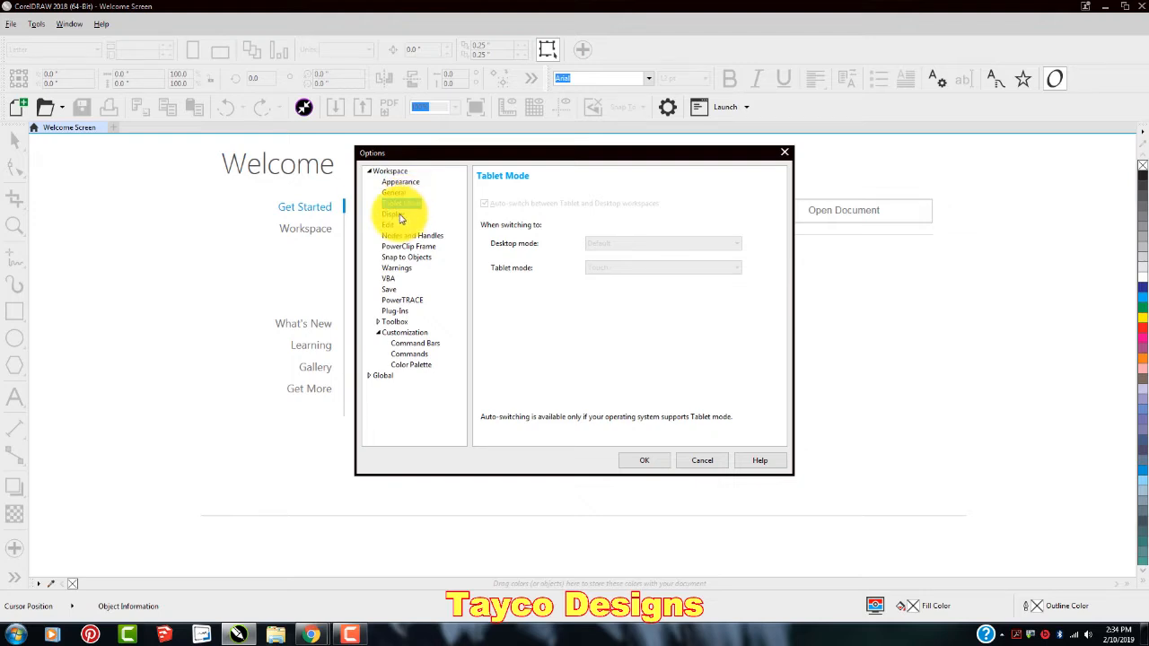
left_click(395, 215)
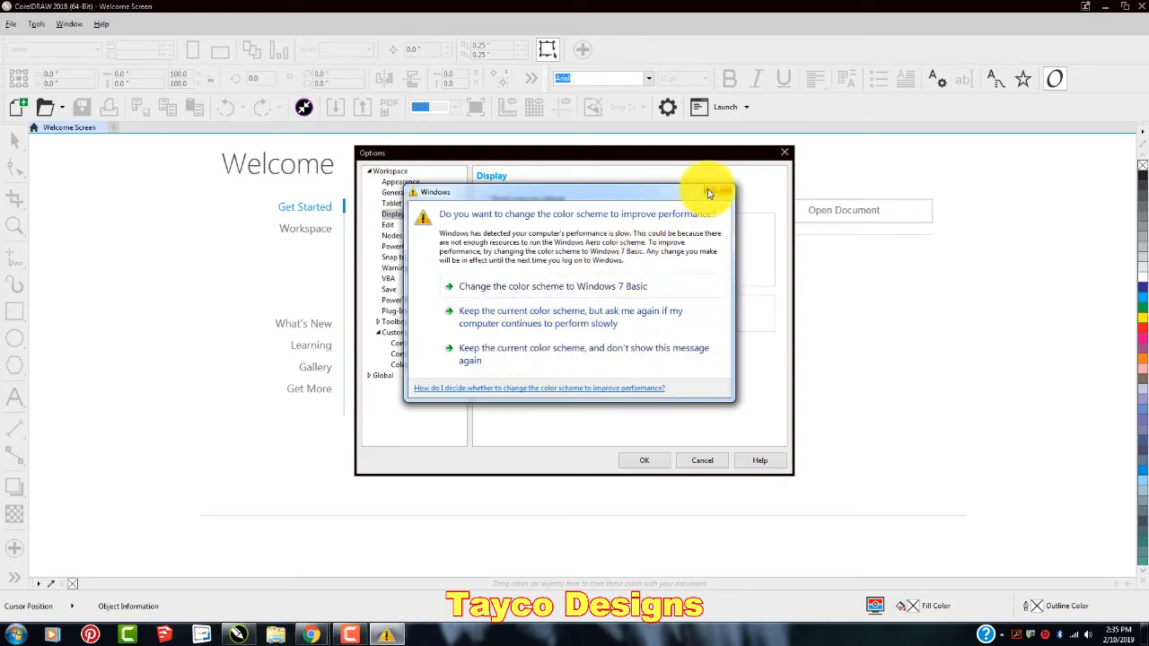
left_click(715, 192)
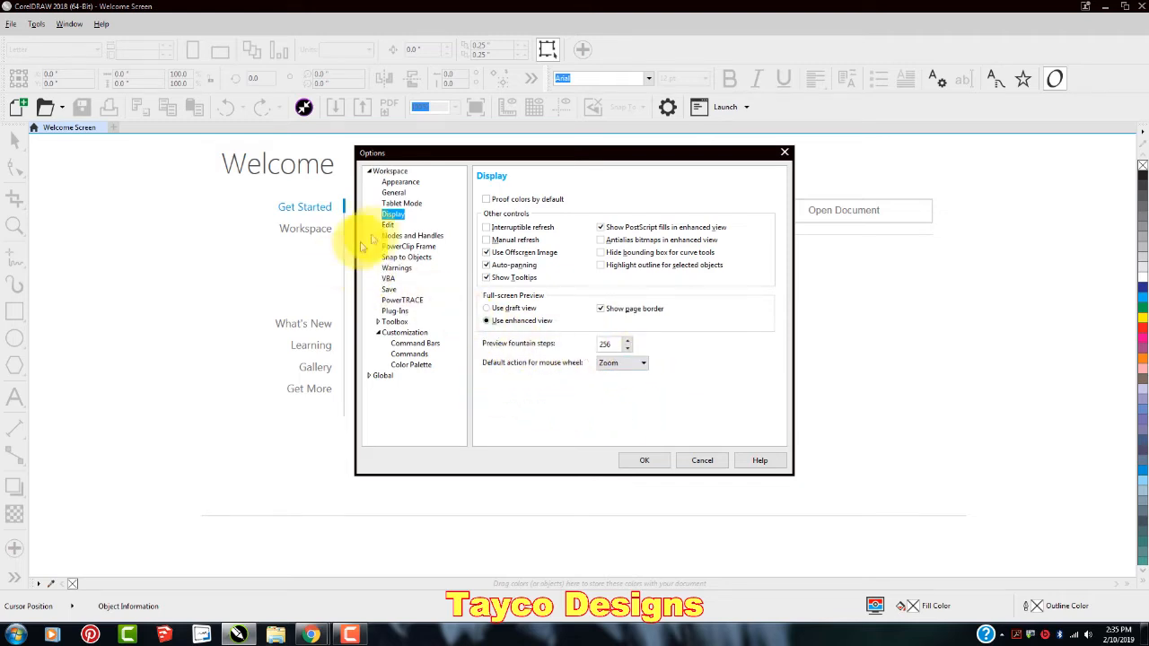
left_click(391, 226)
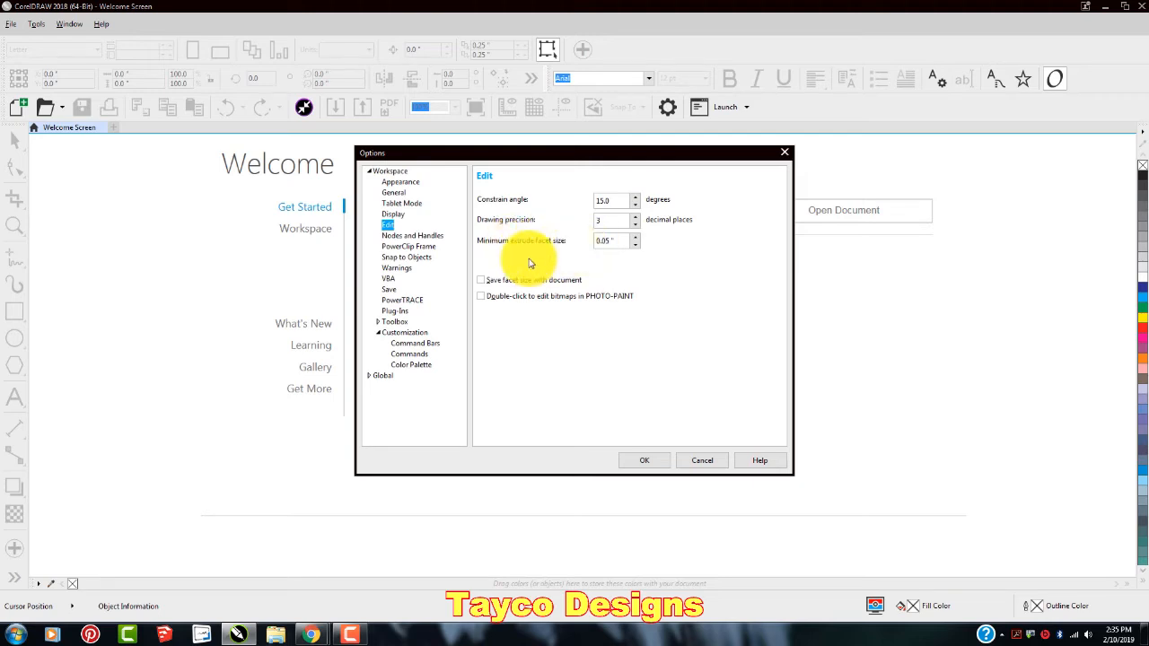
- Set the node size to Medium in the Nodes and Handles settings
left_click(414, 239)
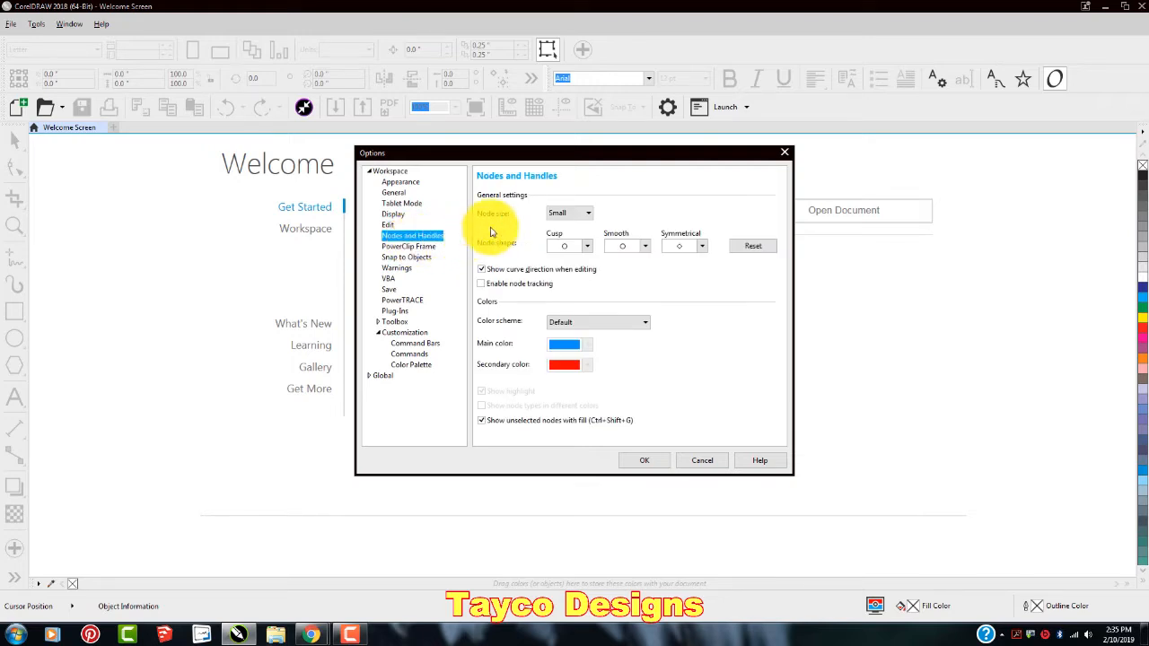
left_click(588, 215)
left_click(563, 235)
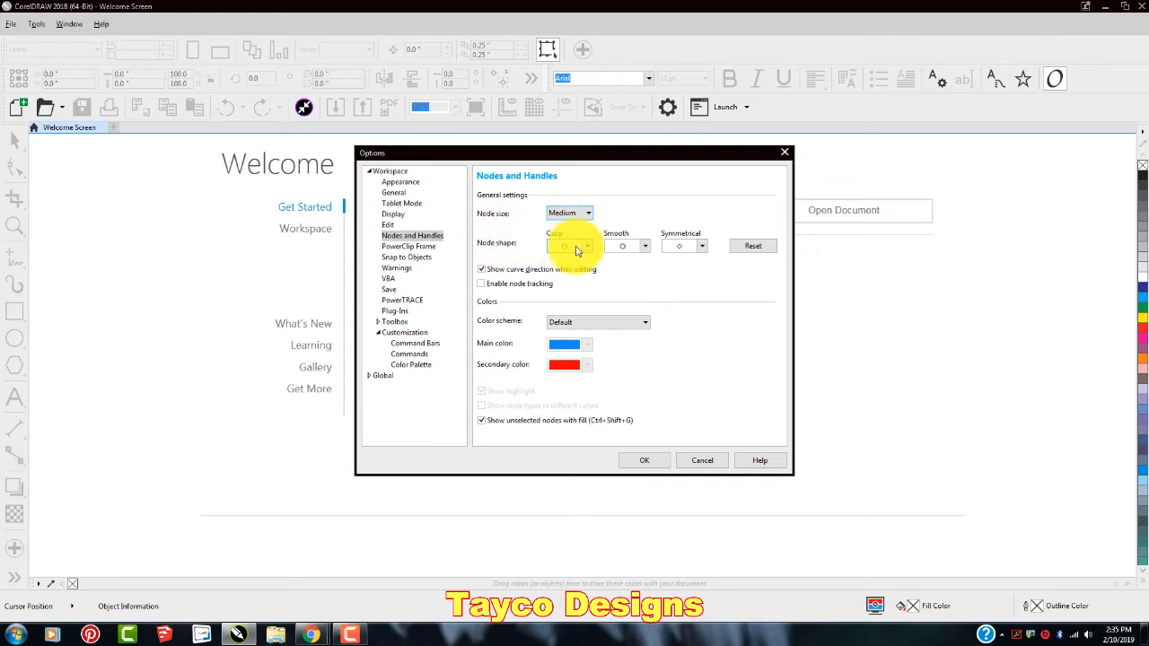
- Set the node shapes to square for cusp, circle for smooth and diamond for symmetrical nodes
left_click(588, 248)
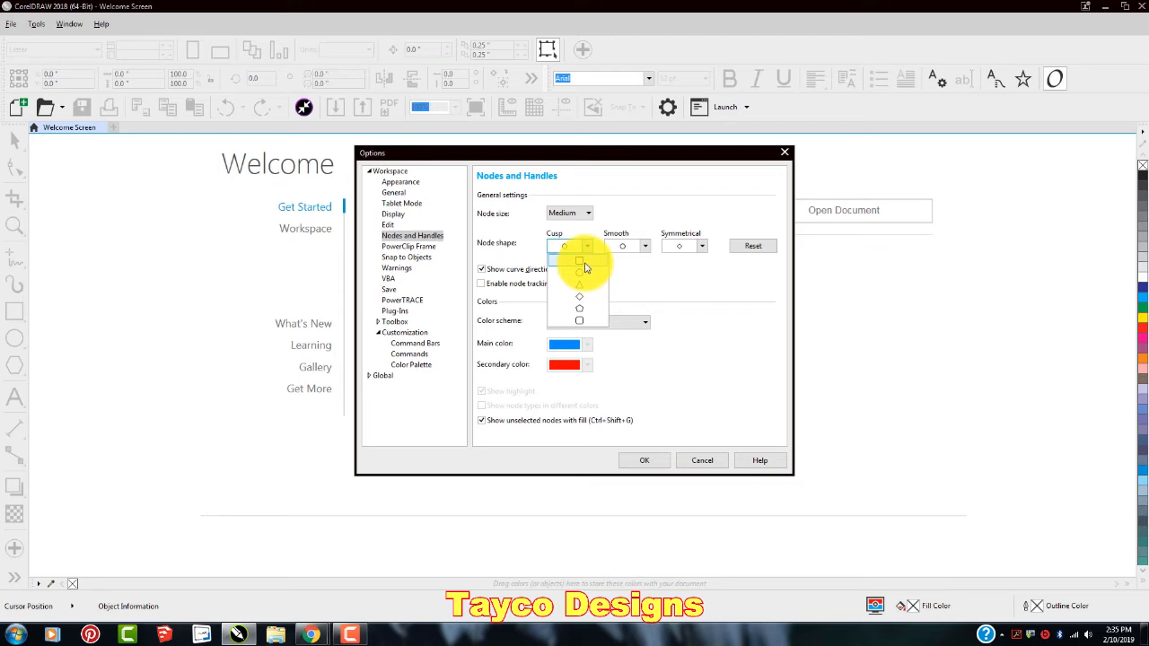
left_click(583, 262)
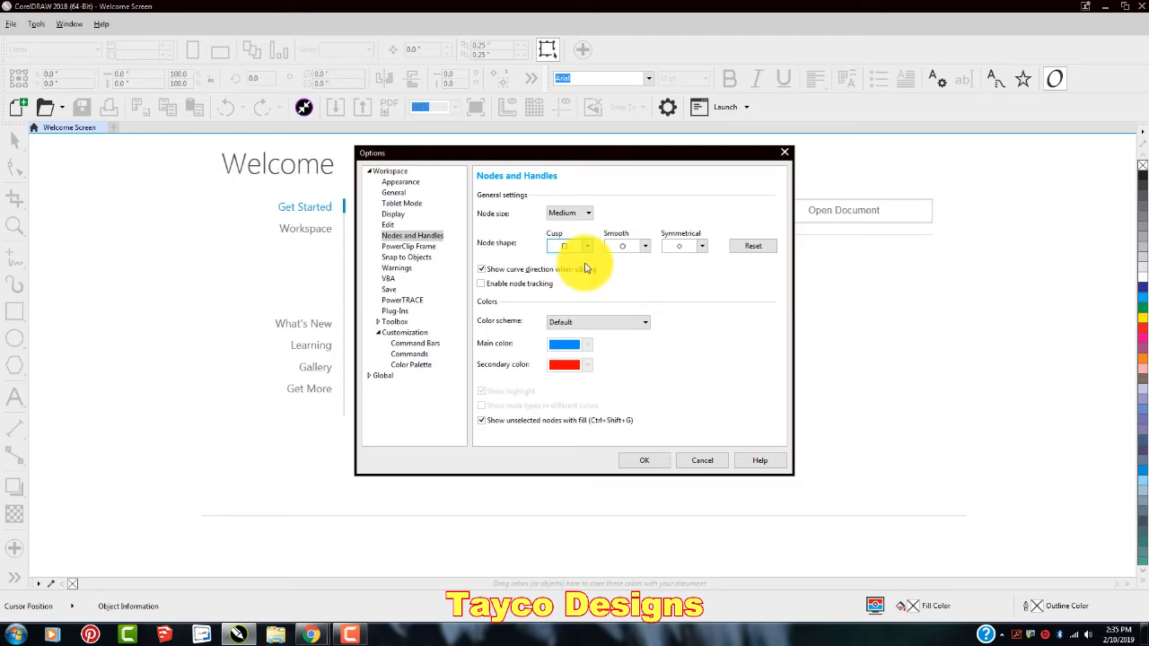
left_click(646, 248)
left_click(639, 269)
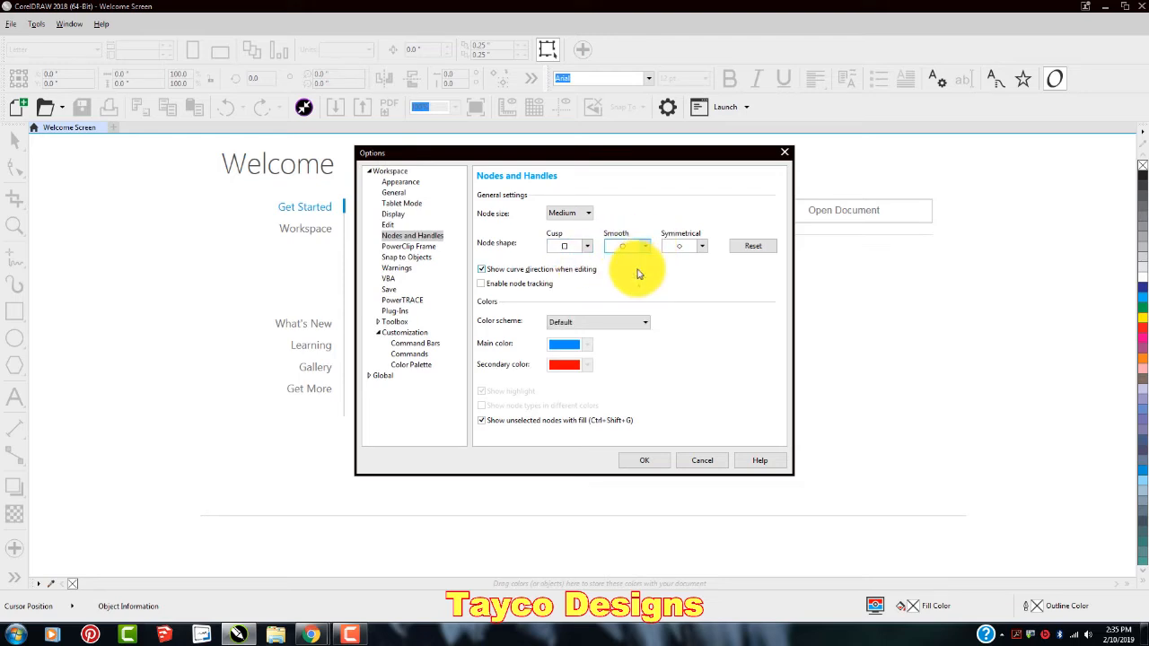
left_click(700, 249)
left_click(698, 304)
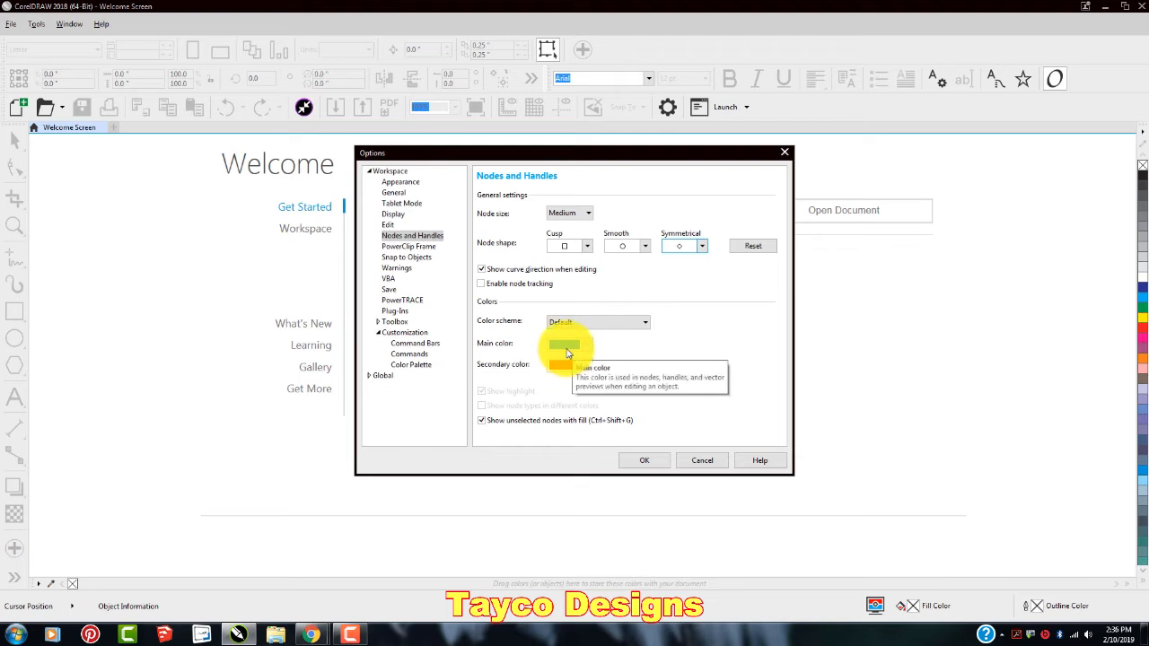
- Review the PowerClip Frame, Snap to Objects, Warnings and VBA workspace settings
left_click(395, 246)
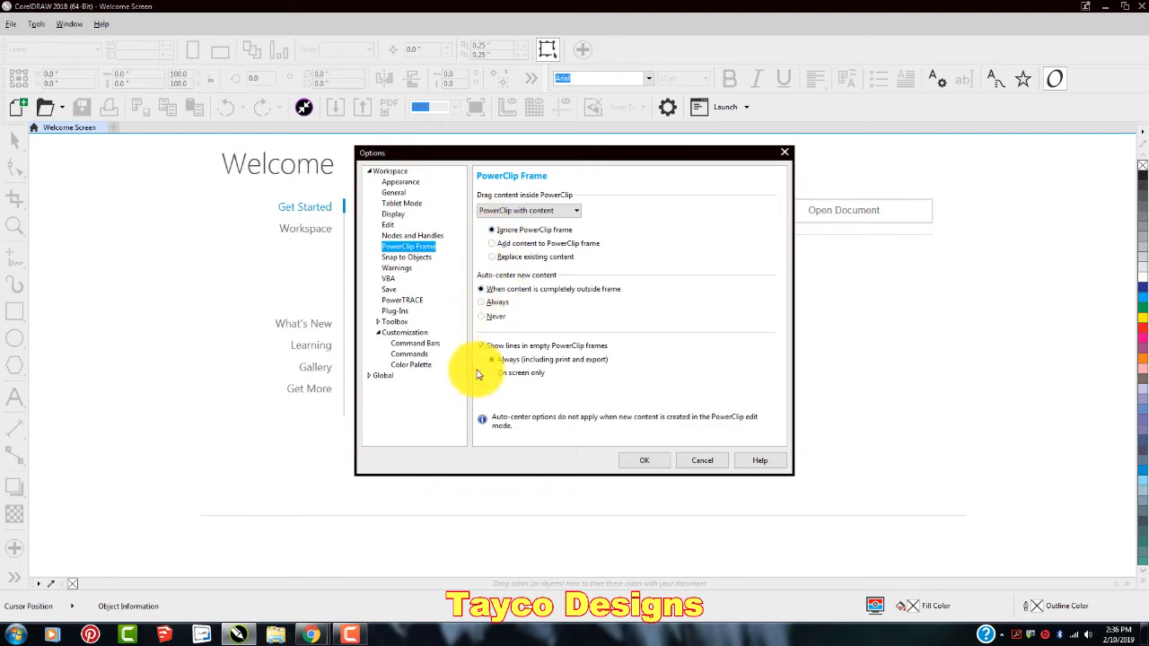
left_click(394, 261)
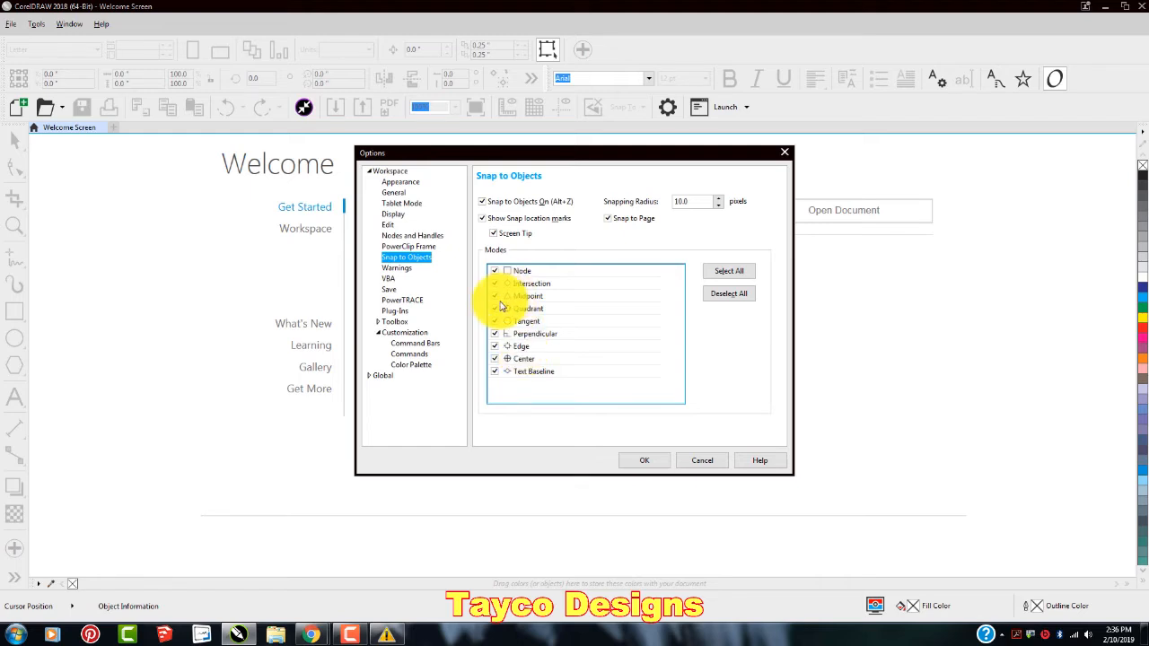
left_click(398, 269)
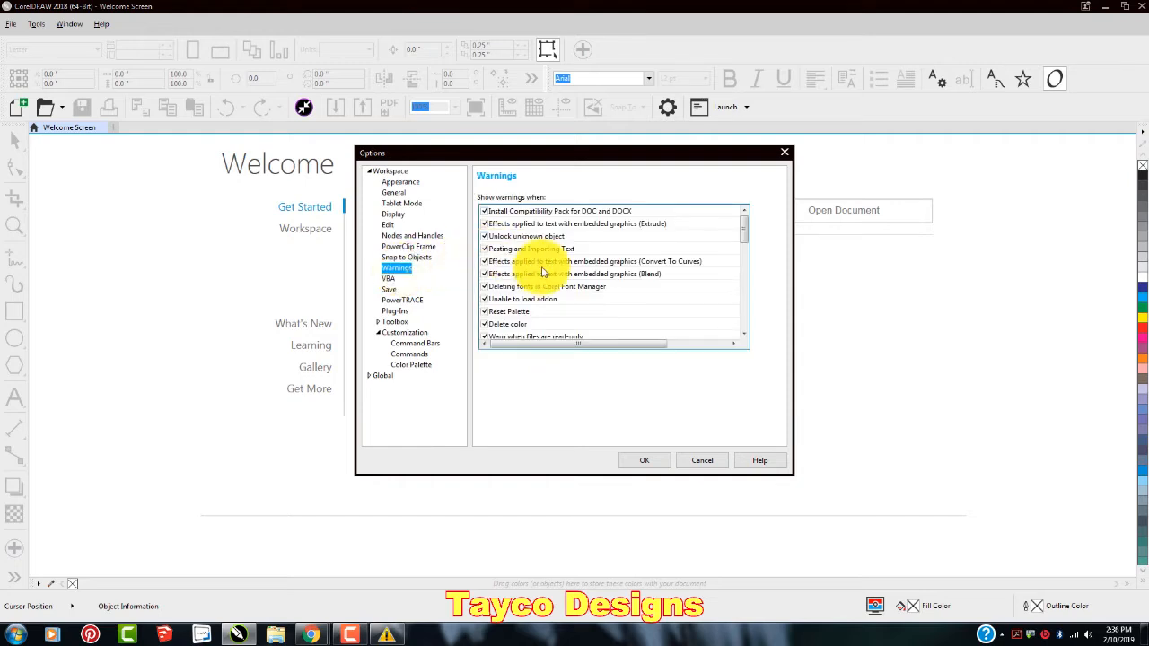
mouse_move(746, 231)
left_mouse_down()
mouse_move(744, 325)
mouse_move(744, 216)
left_mouse_up()
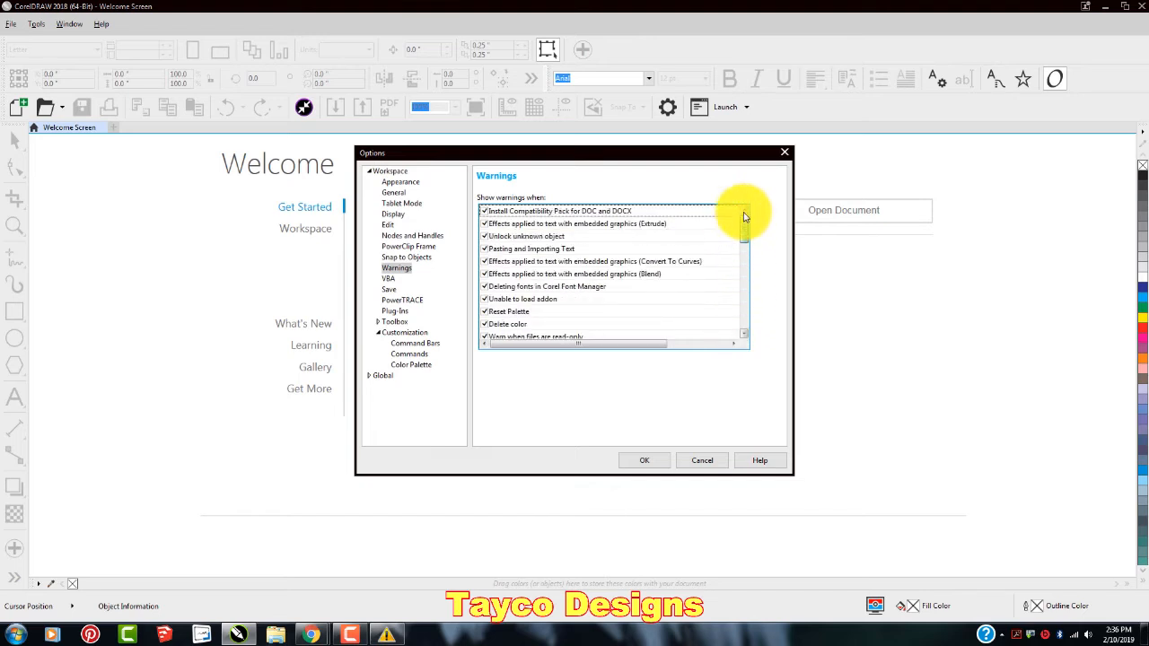
left_click(388, 280)
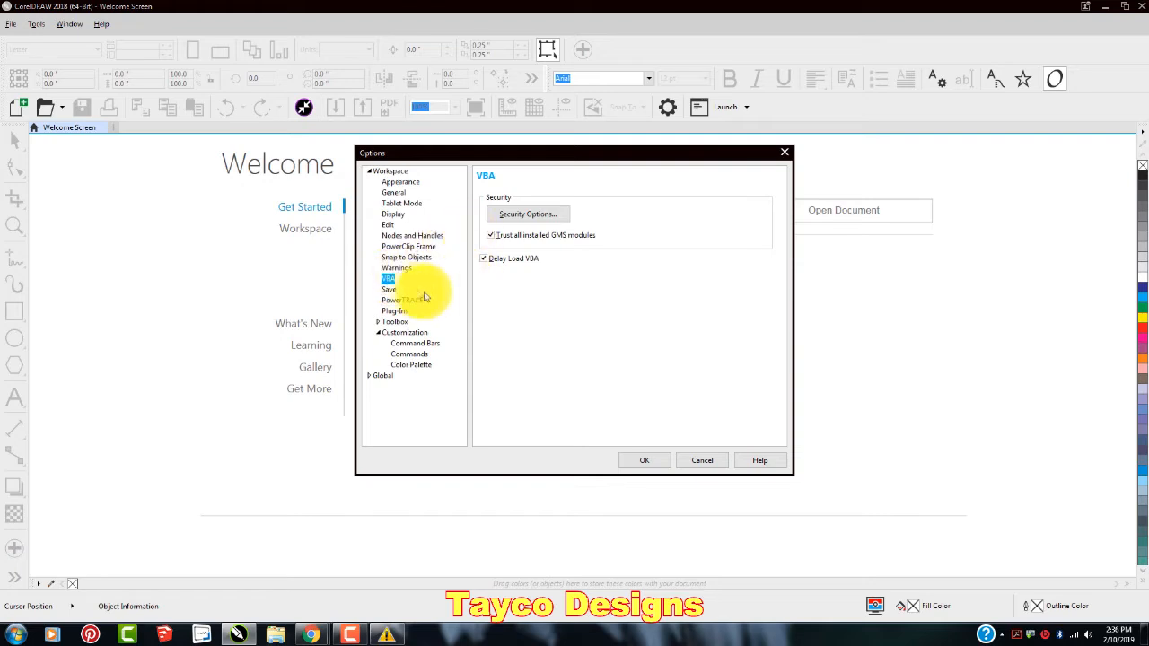
- Set the auto-backup interval to 5 minutes in the Save settings, keeping the original-file backup and ask-when-saving options enabled
left_click(387, 290)
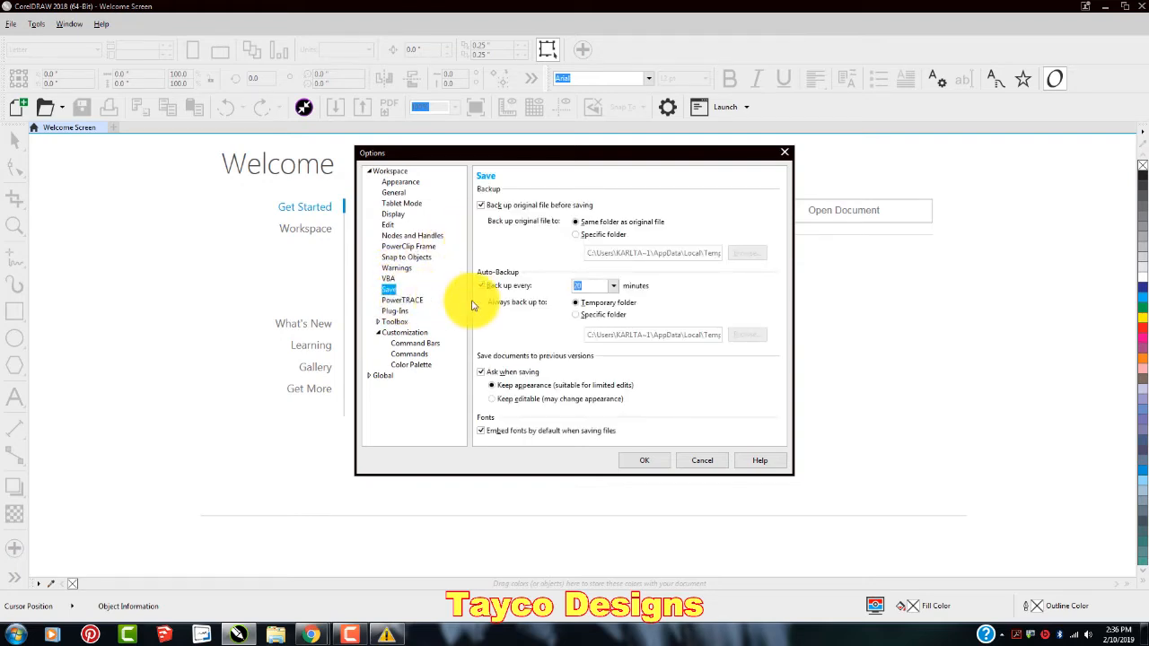
left_click(480, 208)
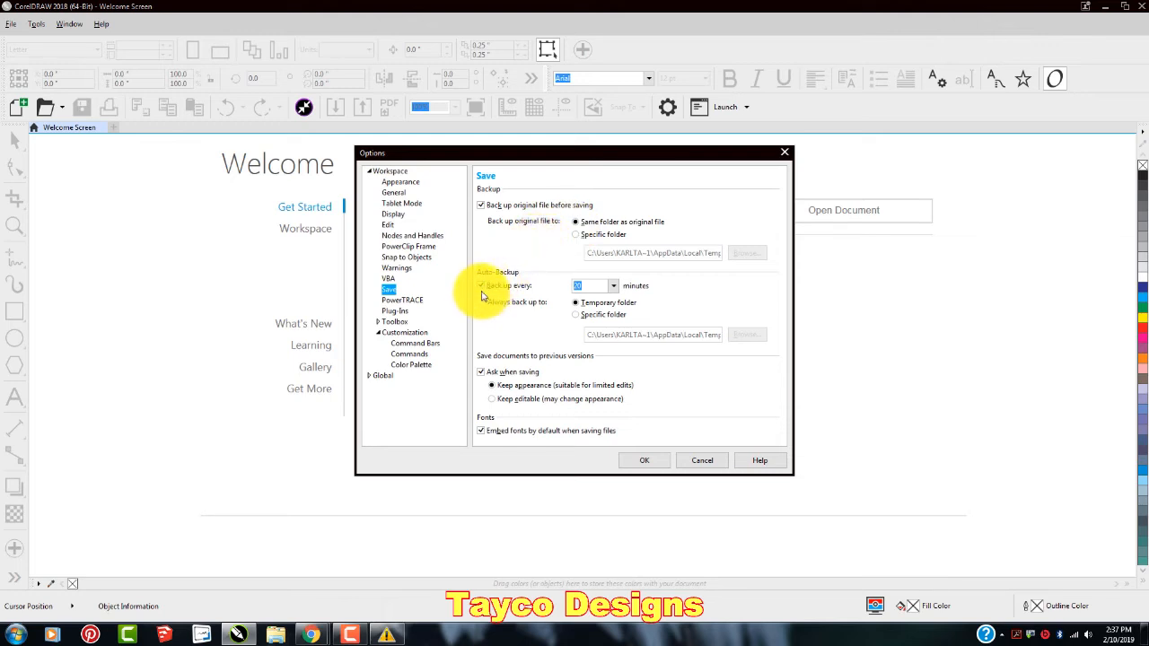
double_click(585, 288)
left_click(614, 286)
left_click(588, 309)
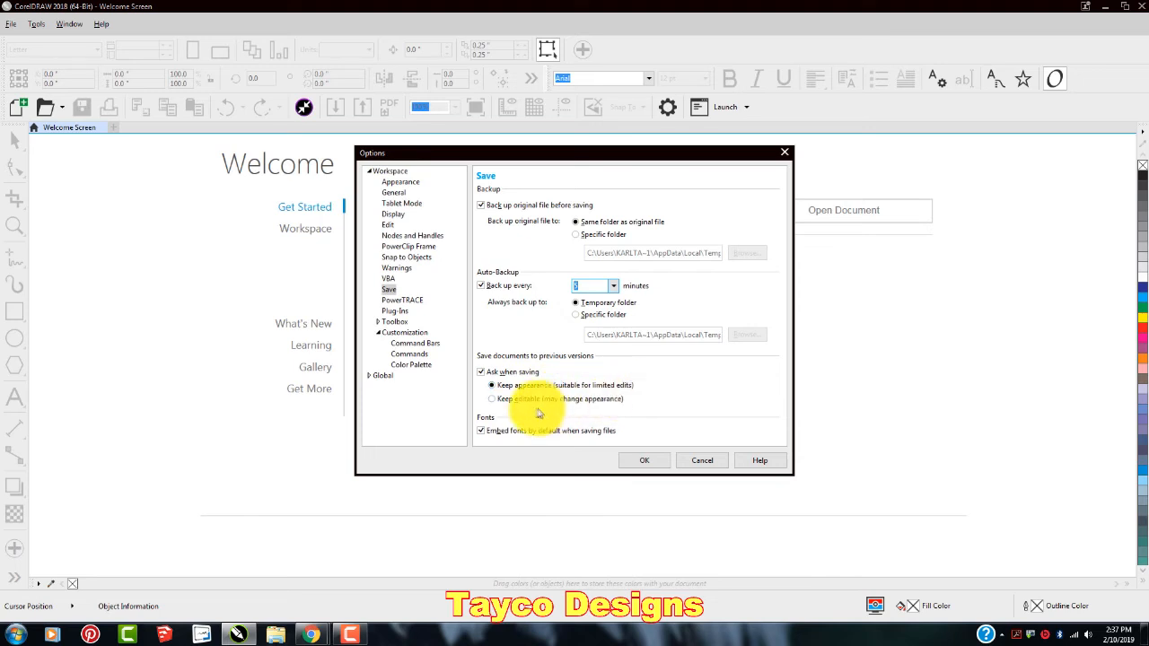
left_click(486, 373)
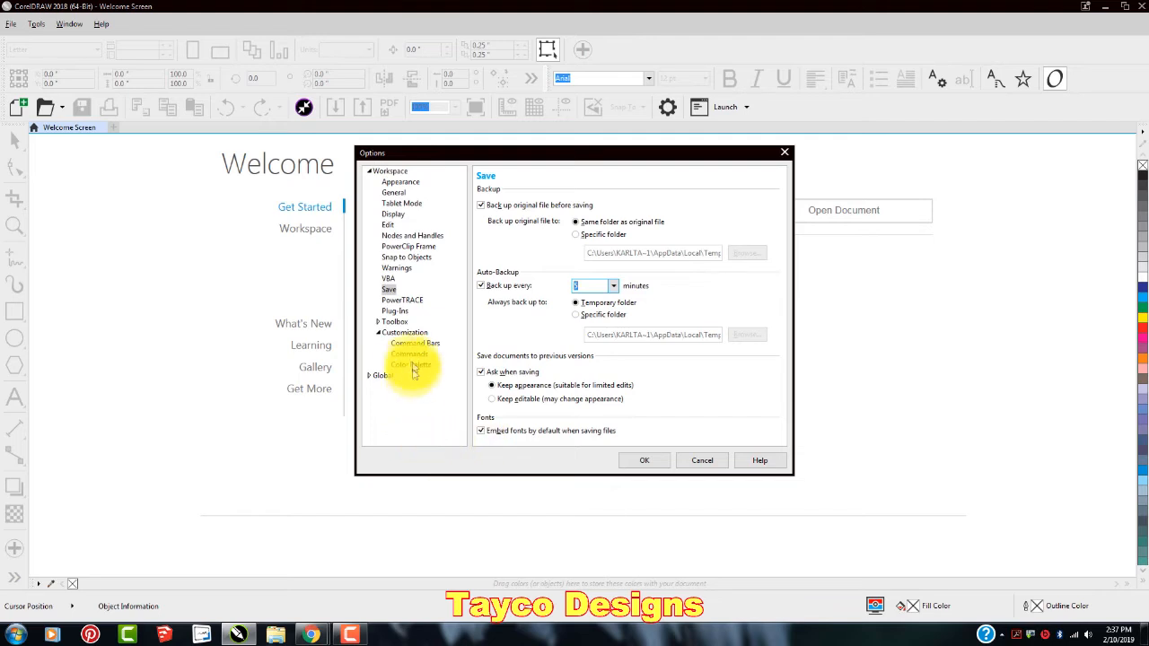
- Review the PowerTRACE, Plug-Ins and Toolbox settings and apply the changed workspace options
left_click(400, 300)
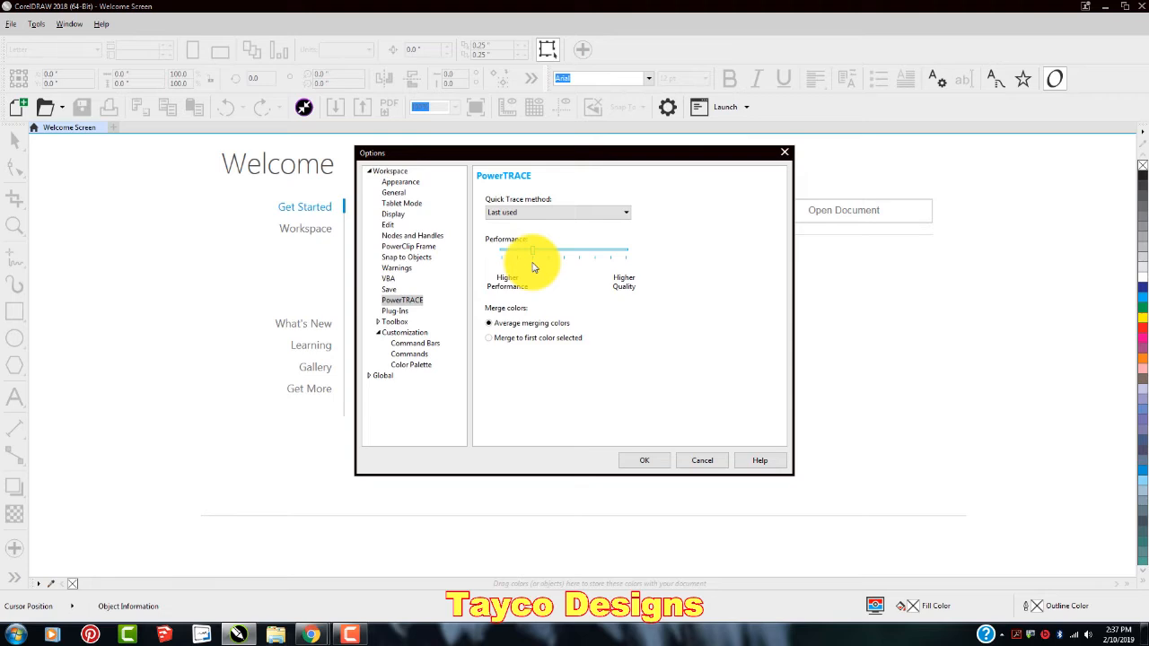
left_click(396, 310)
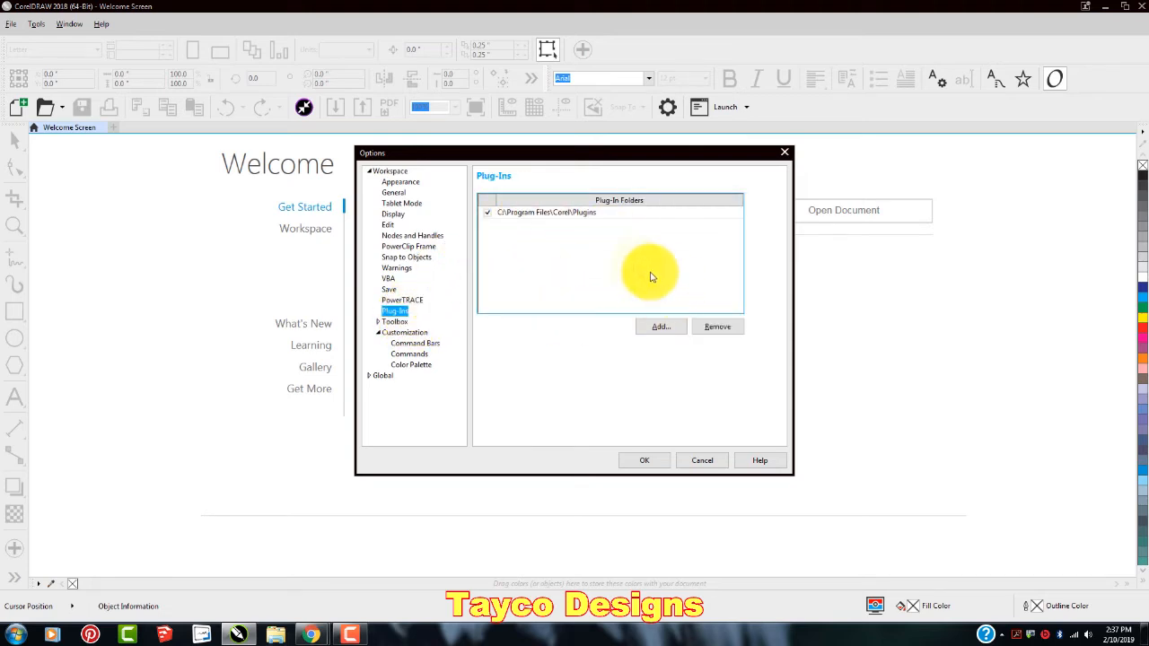
left_click(394, 322)
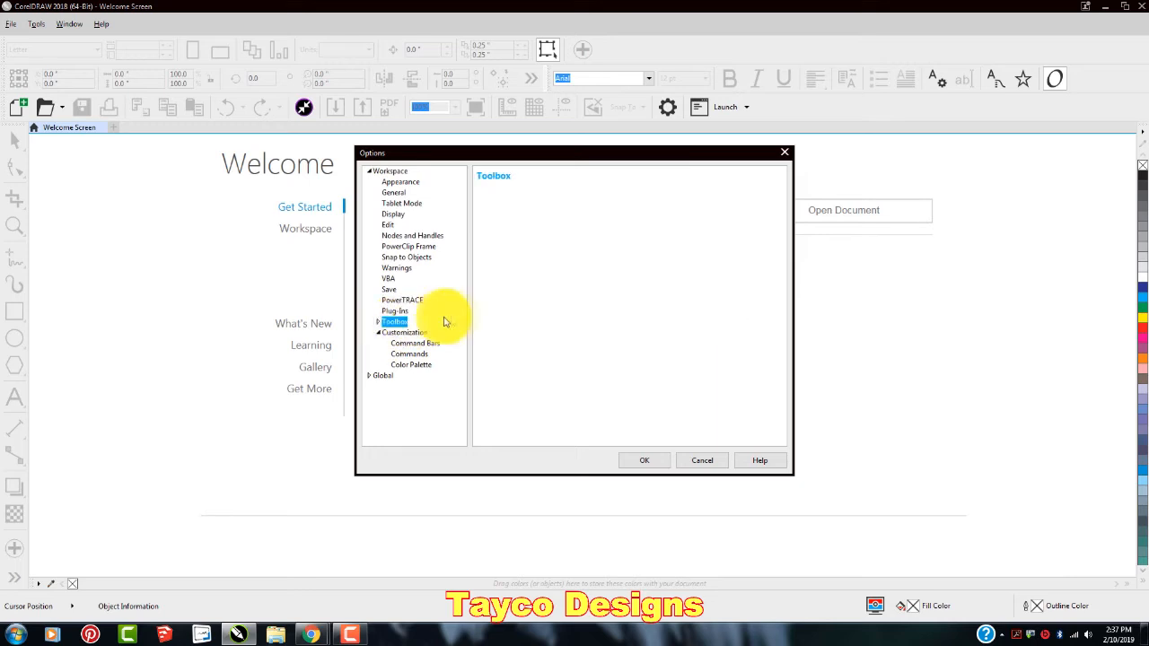
left_click(376, 323)
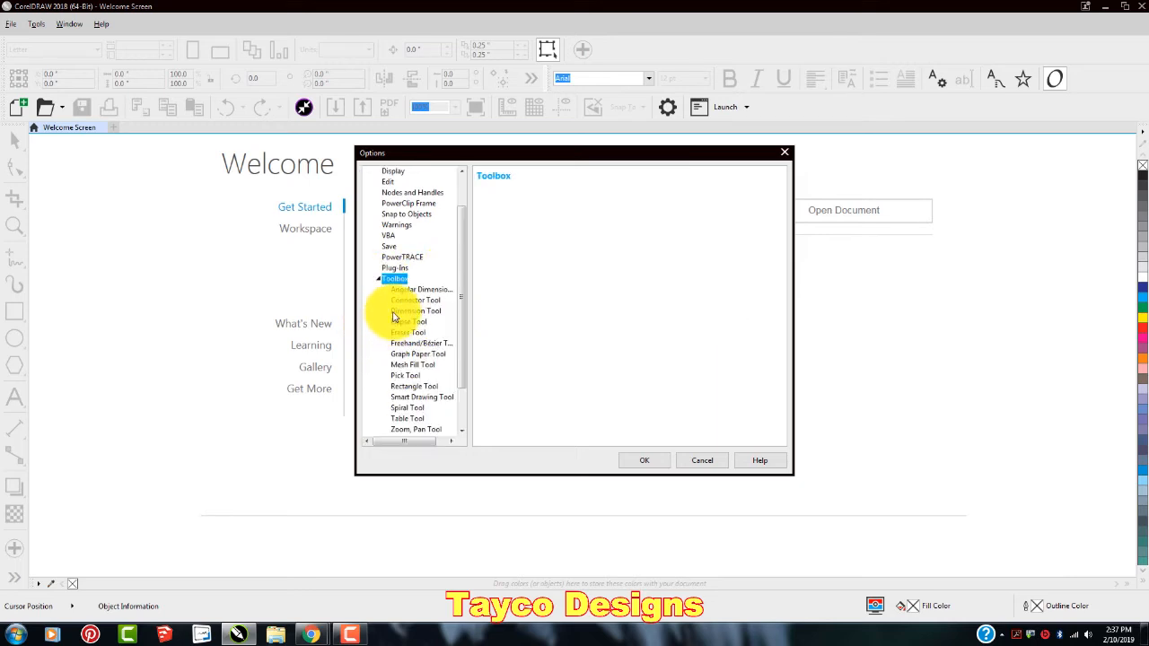
scroll(395, 323, "down", 2)
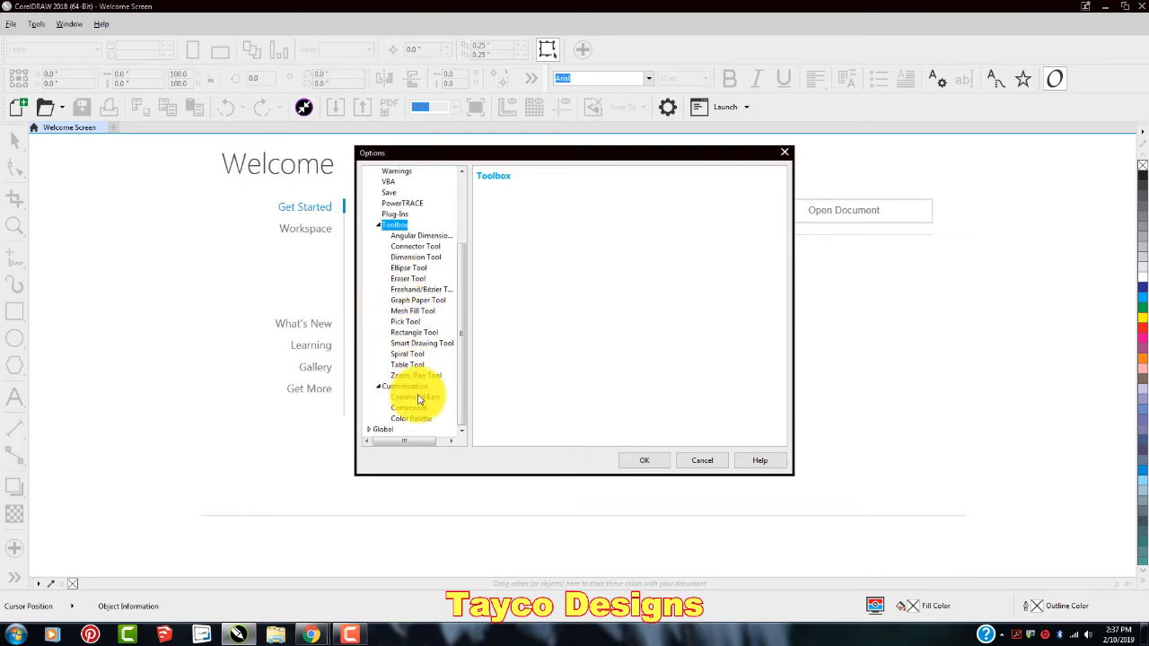
left_click(377, 227)
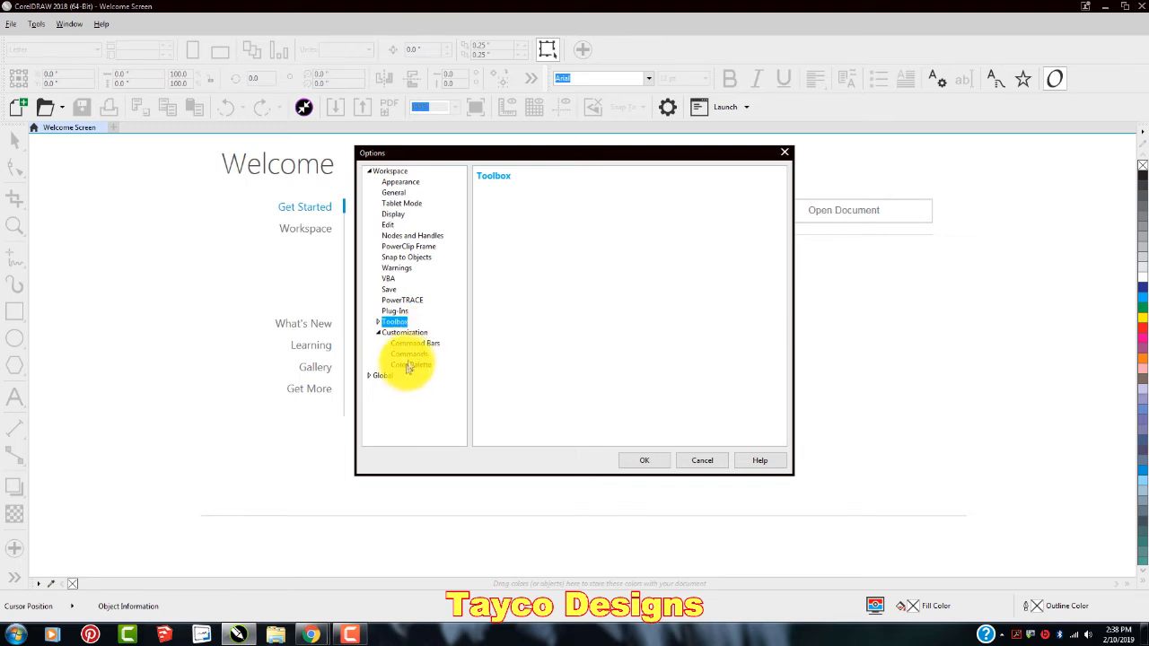
left_click(643, 462)
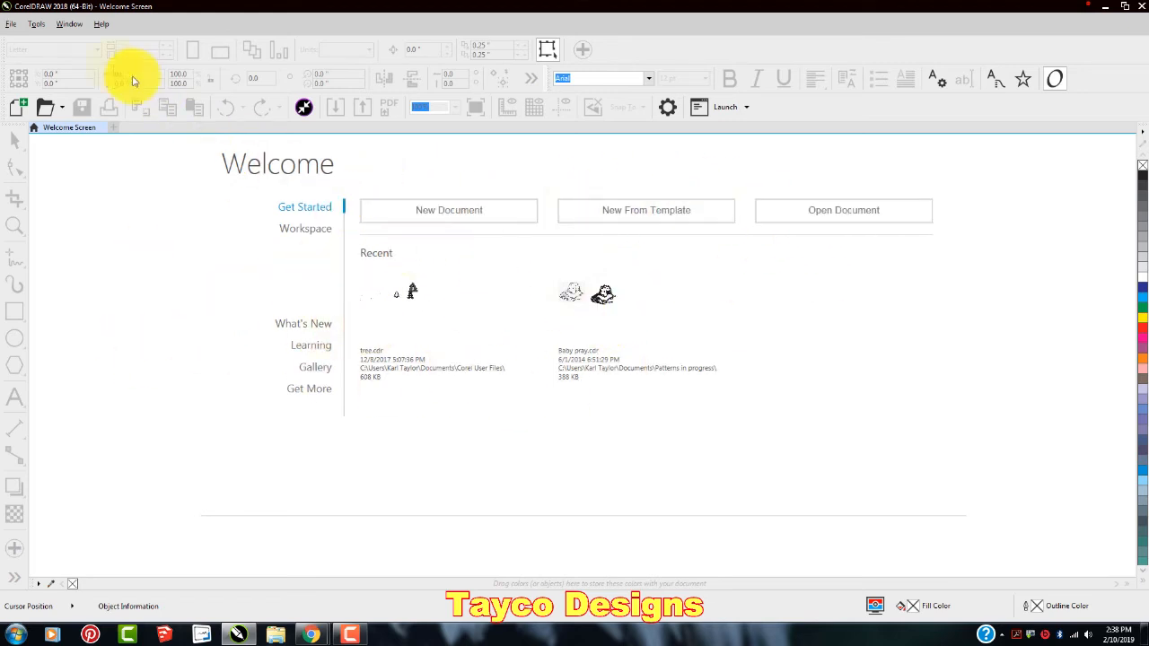
- Set the start-up action to Nothing in the General workspace settings and restart CorelDRAW 2018
left_click(35, 25)
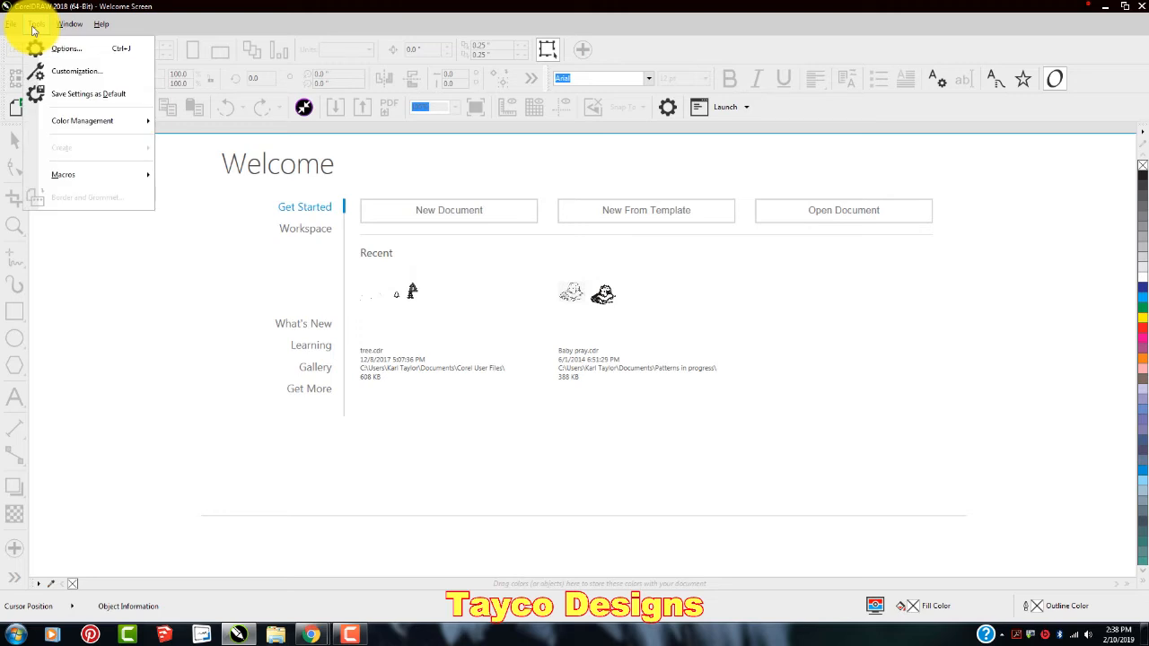
left_click(81, 50)
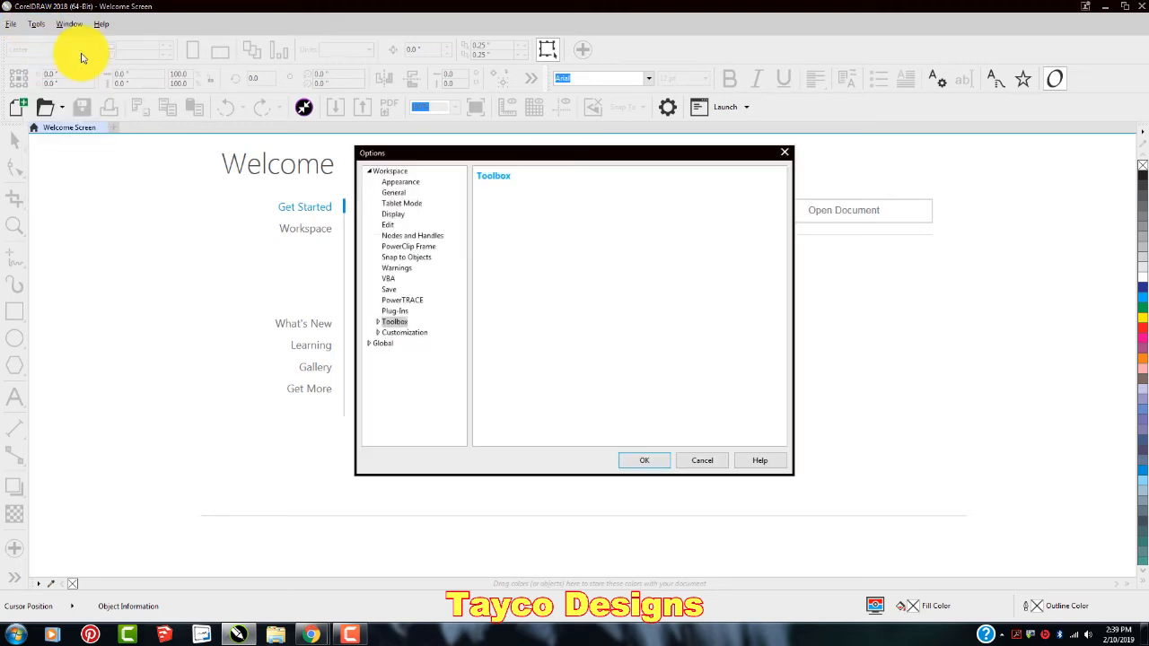
left_click(395, 193)
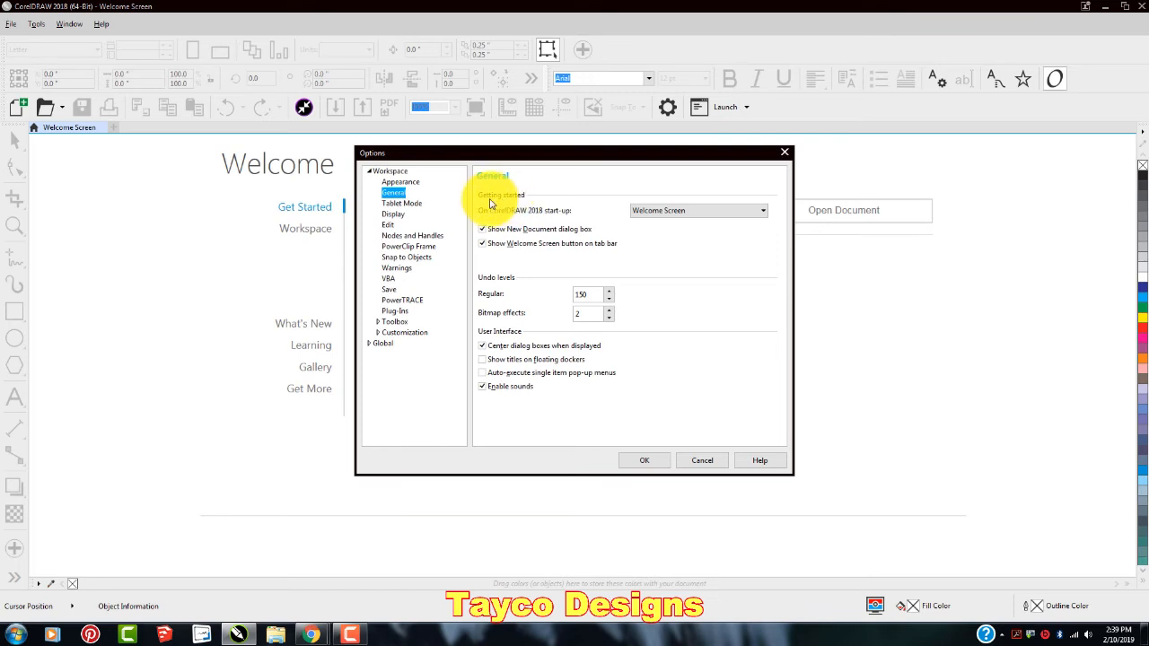
left_click(762, 214)
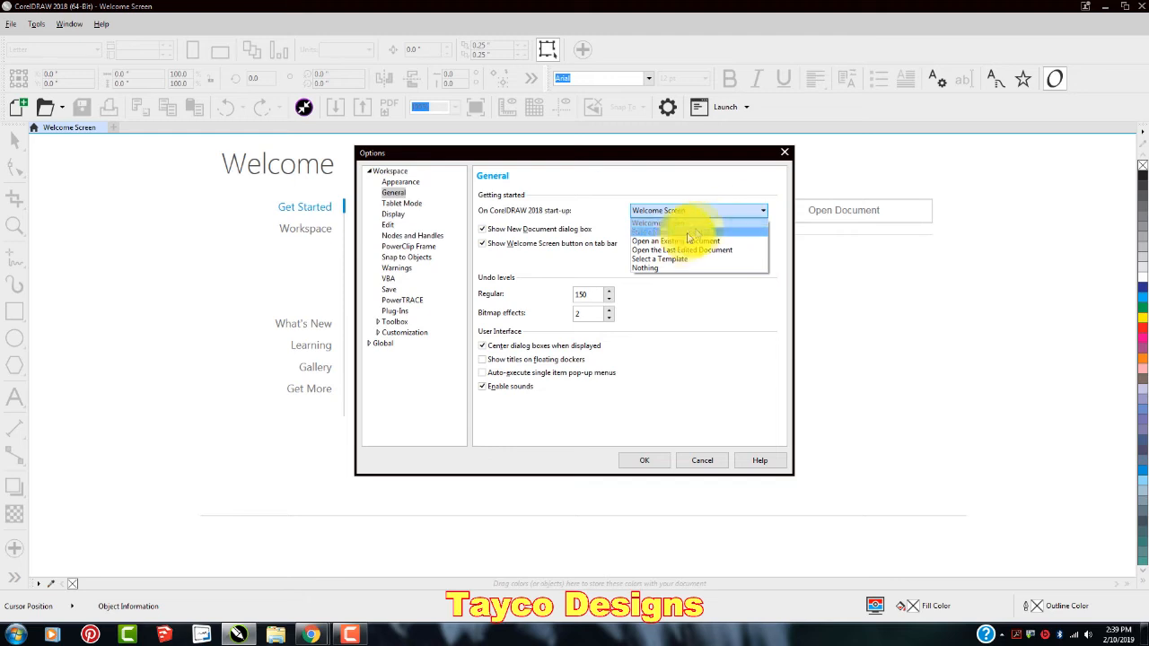
left_click(658, 271)
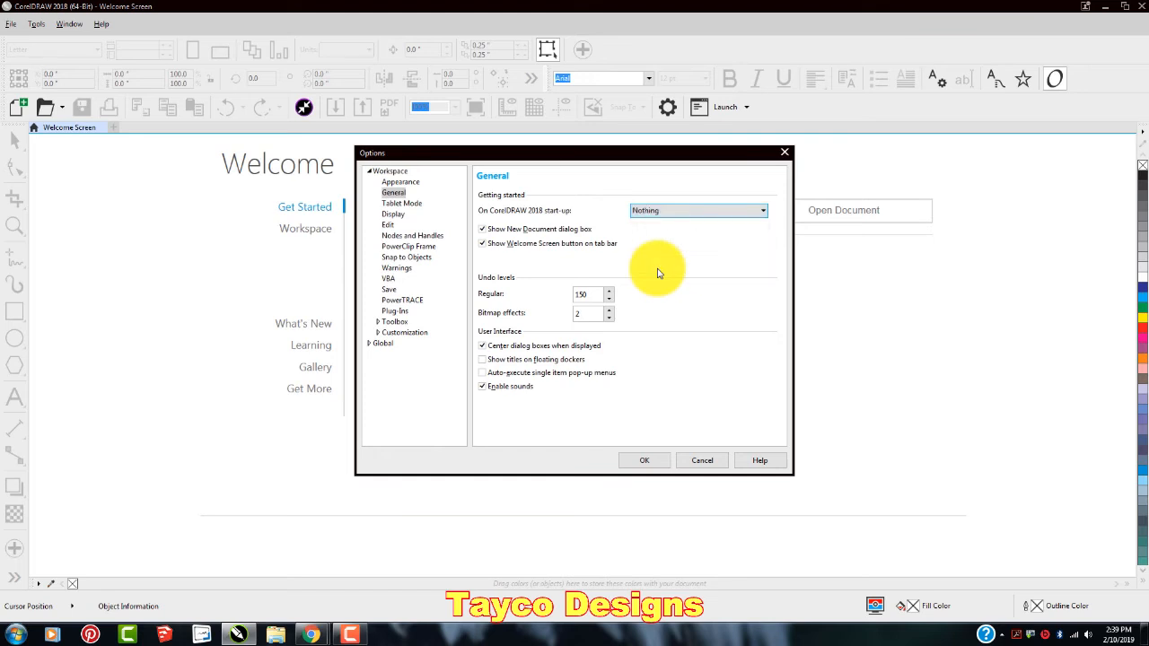
left_click(656, 464)
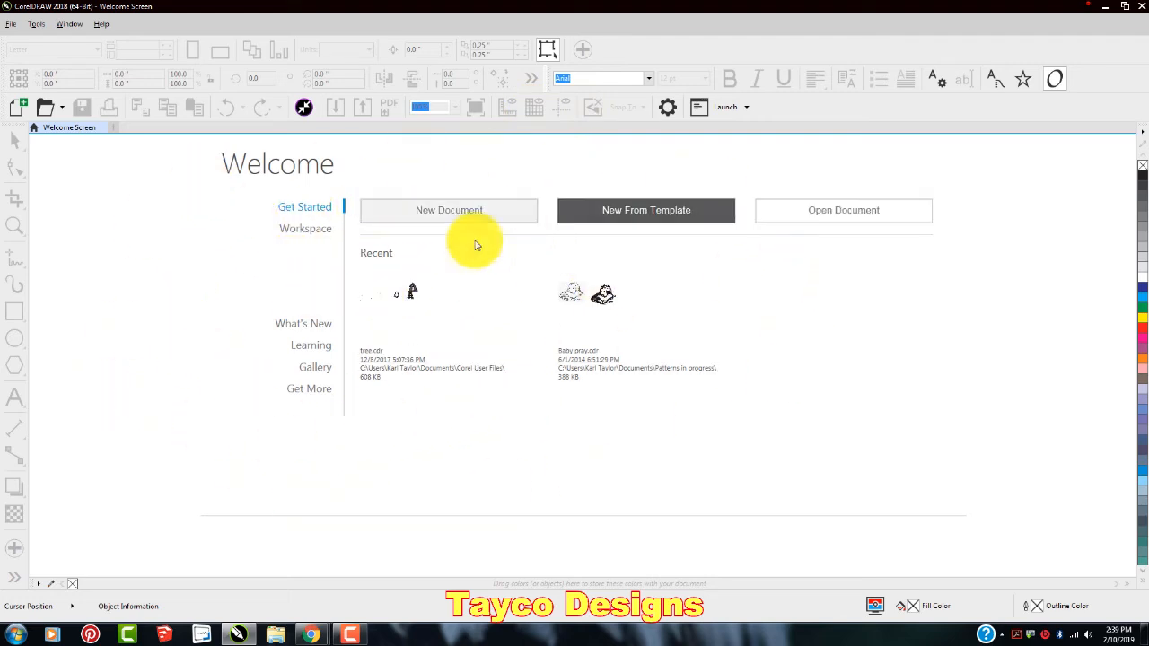
left_click(1140, 8)
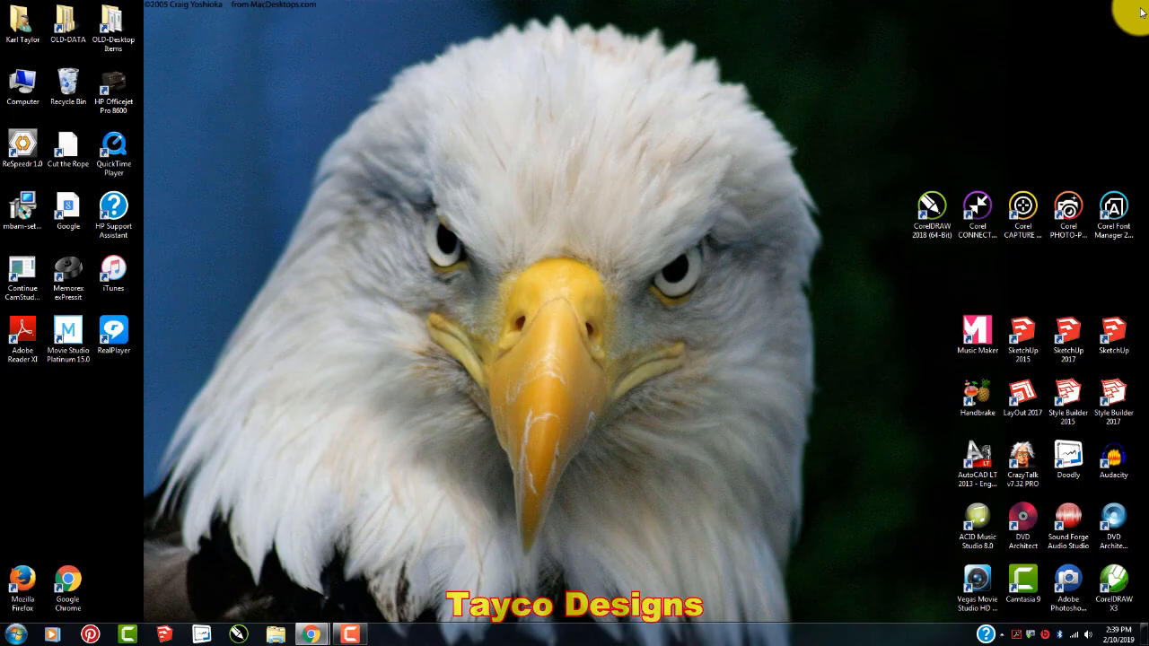
double_click(919, 232)
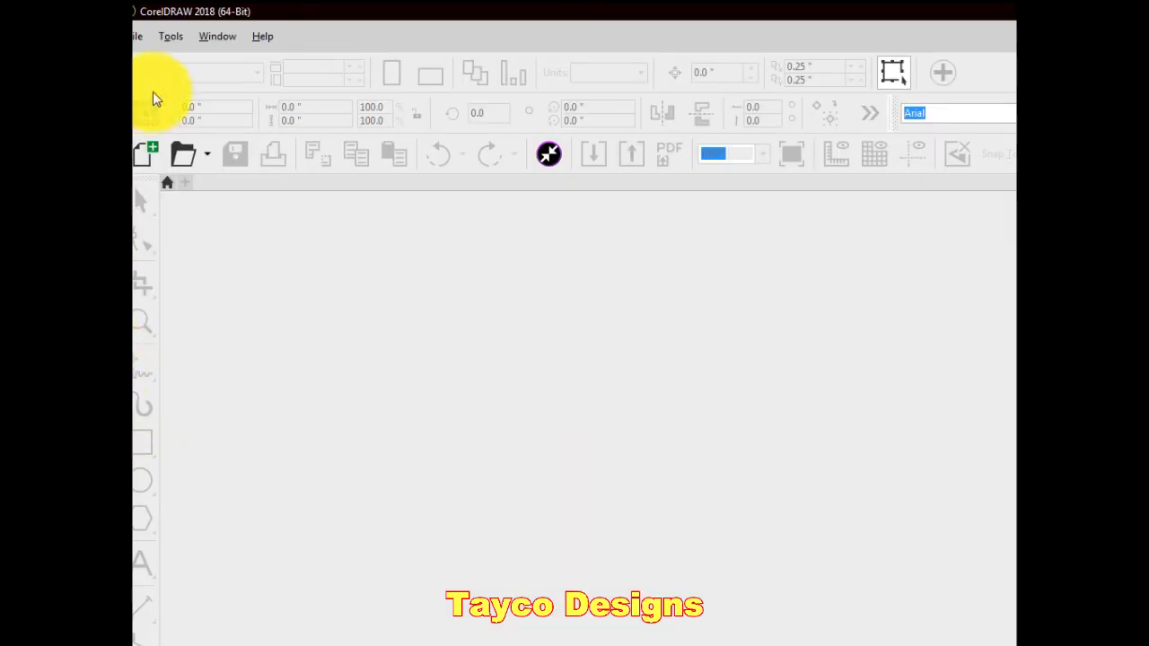
- Show the Layout and Zoom toolbars
left_click(219, 38)
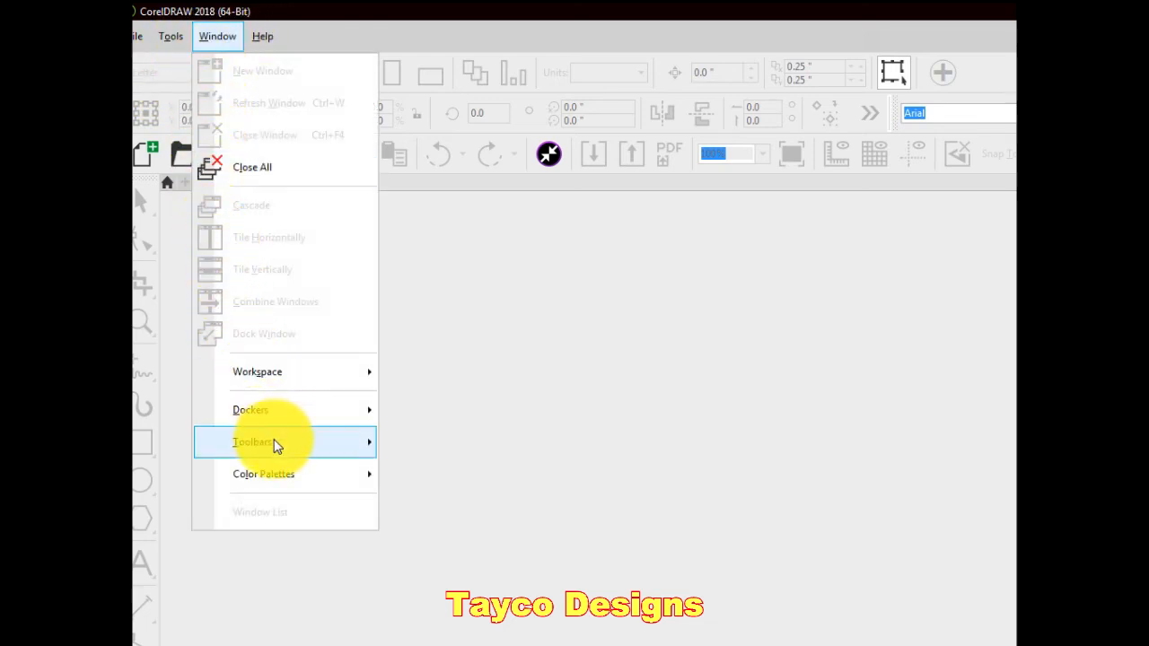
mouse_move(274, 448)
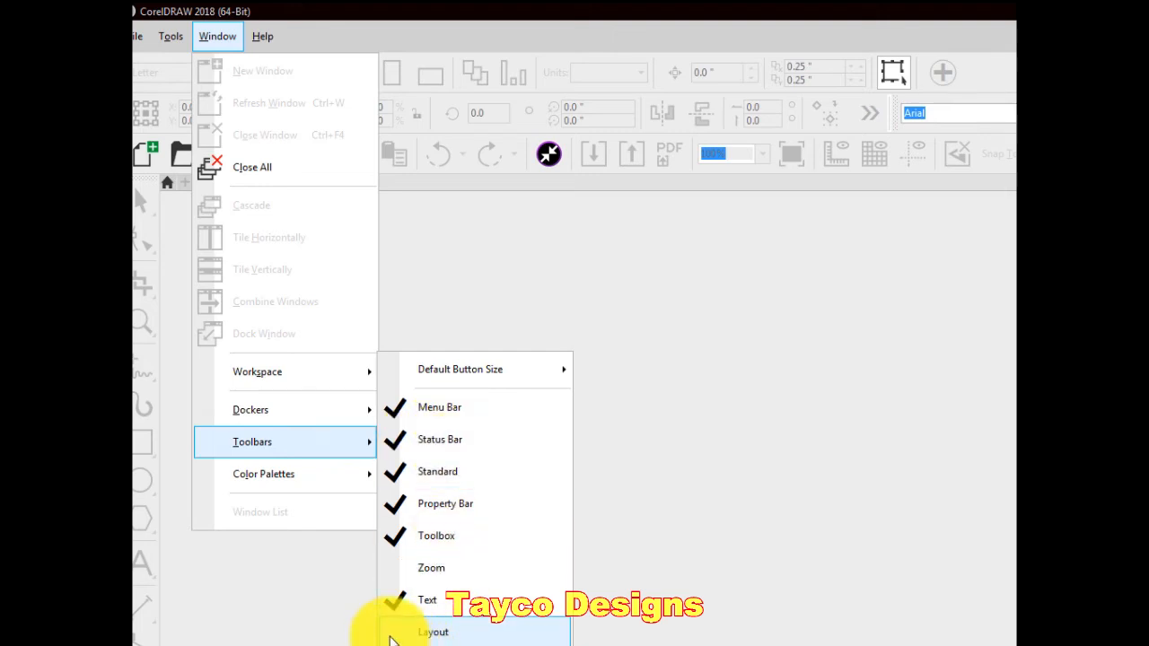
left_click(391, 634)
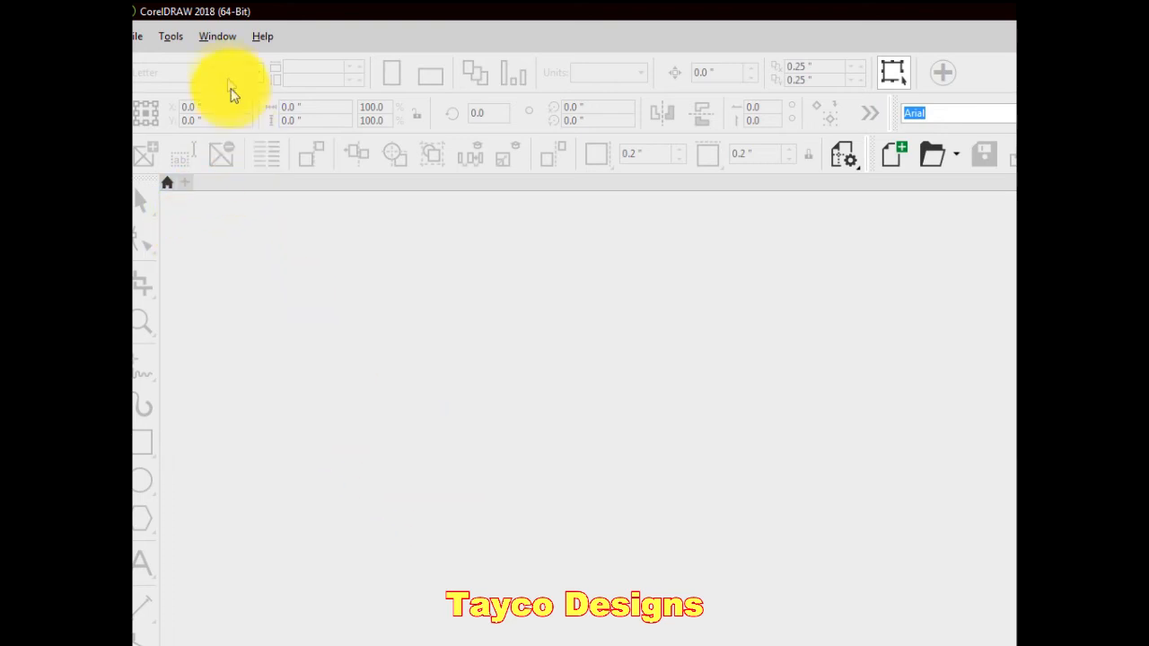
left_click(217, 38)
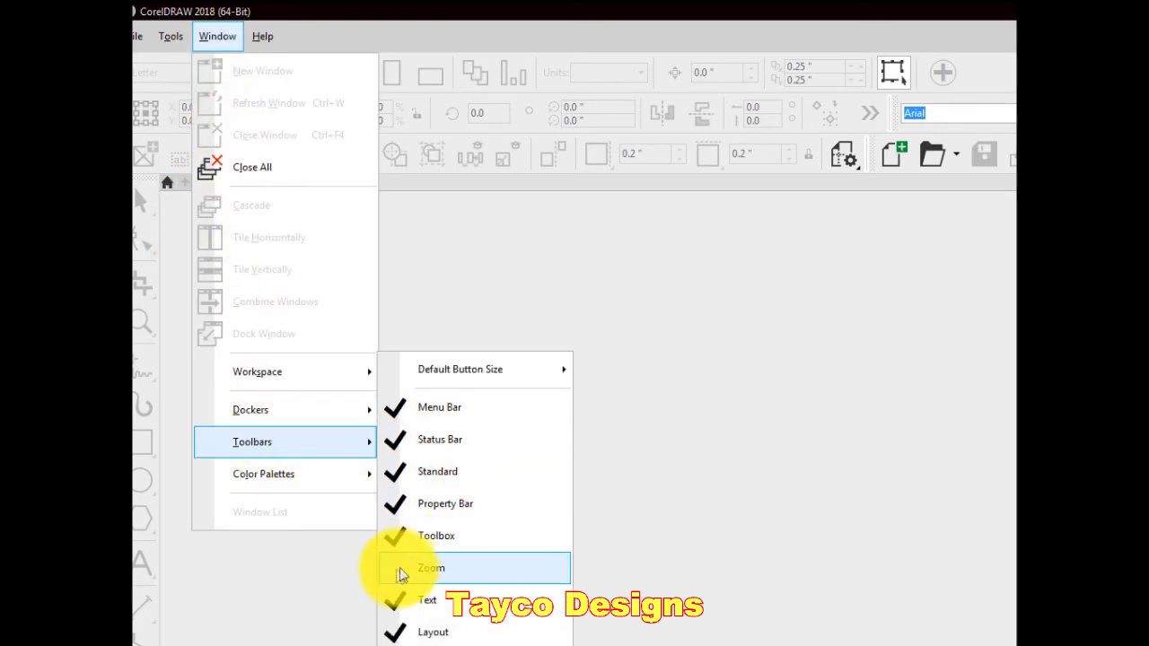
left_click(404, 569)
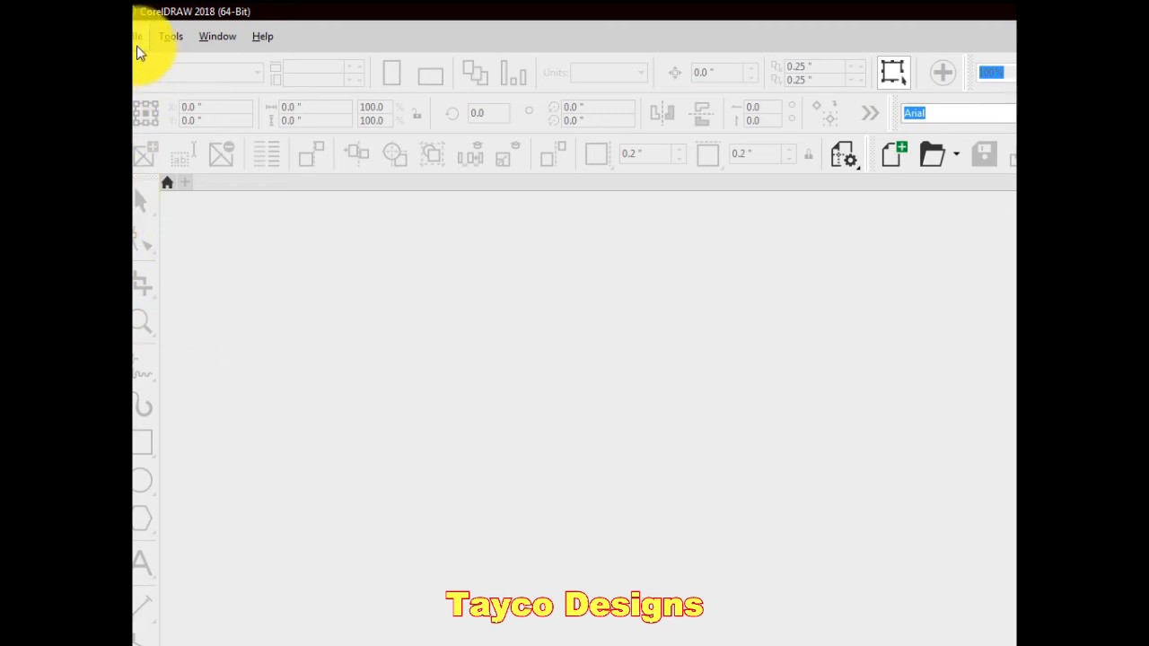
left_click(212, 38)
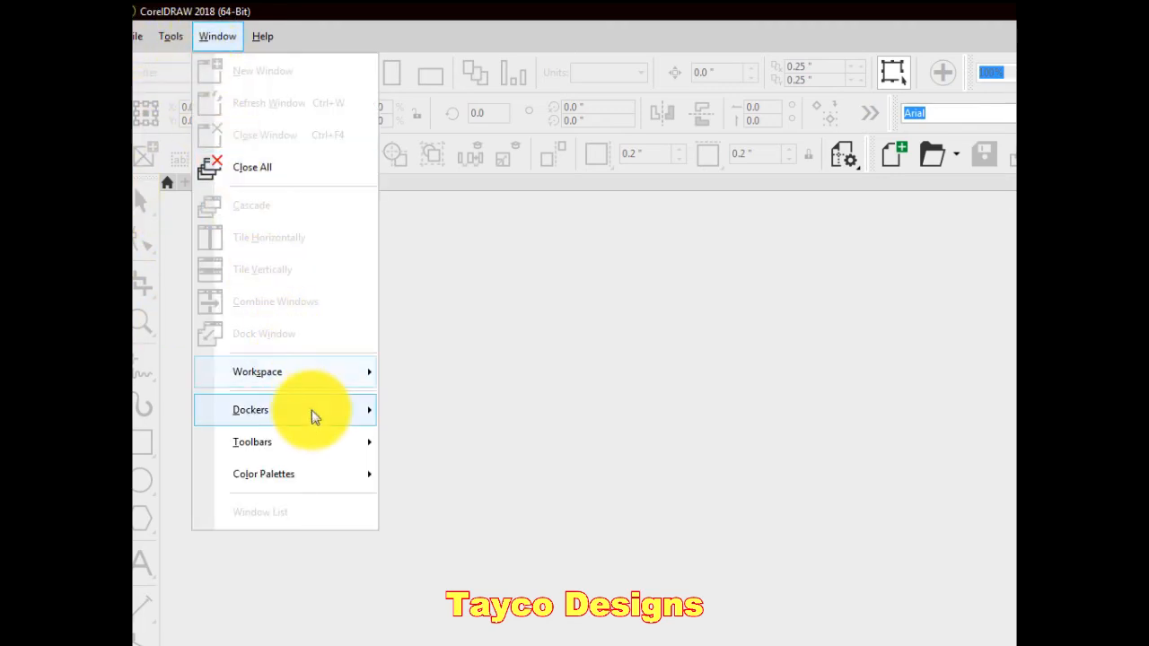
mouse_move(368, 443)
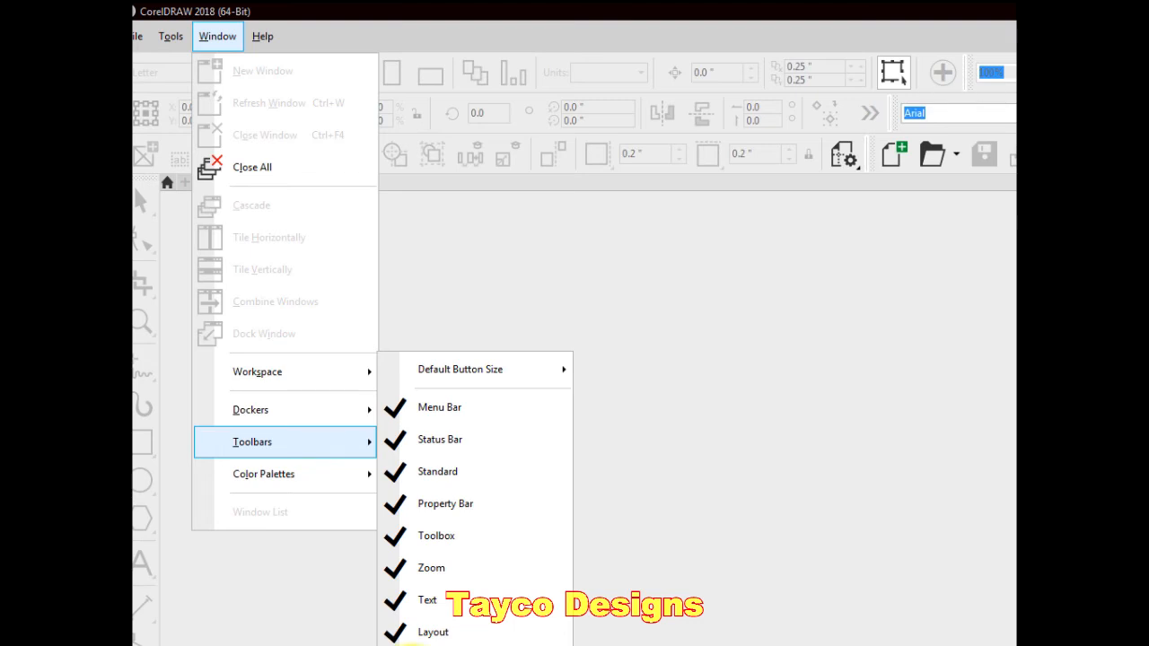
mouse_move(359, 474)
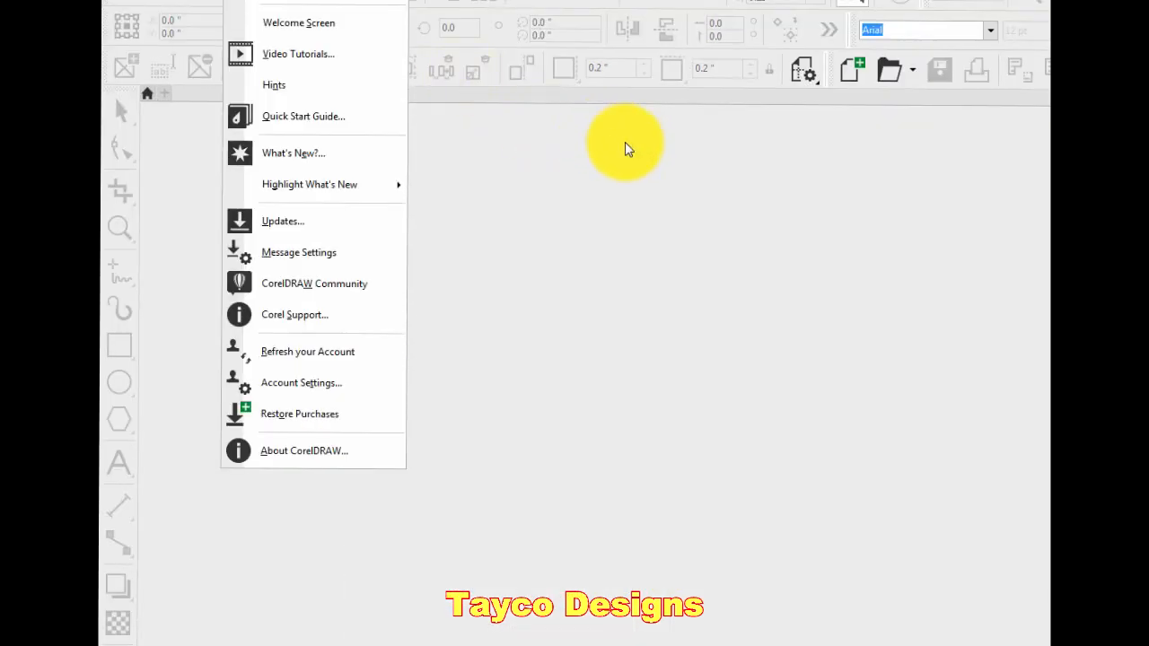
left_click(615, 229)
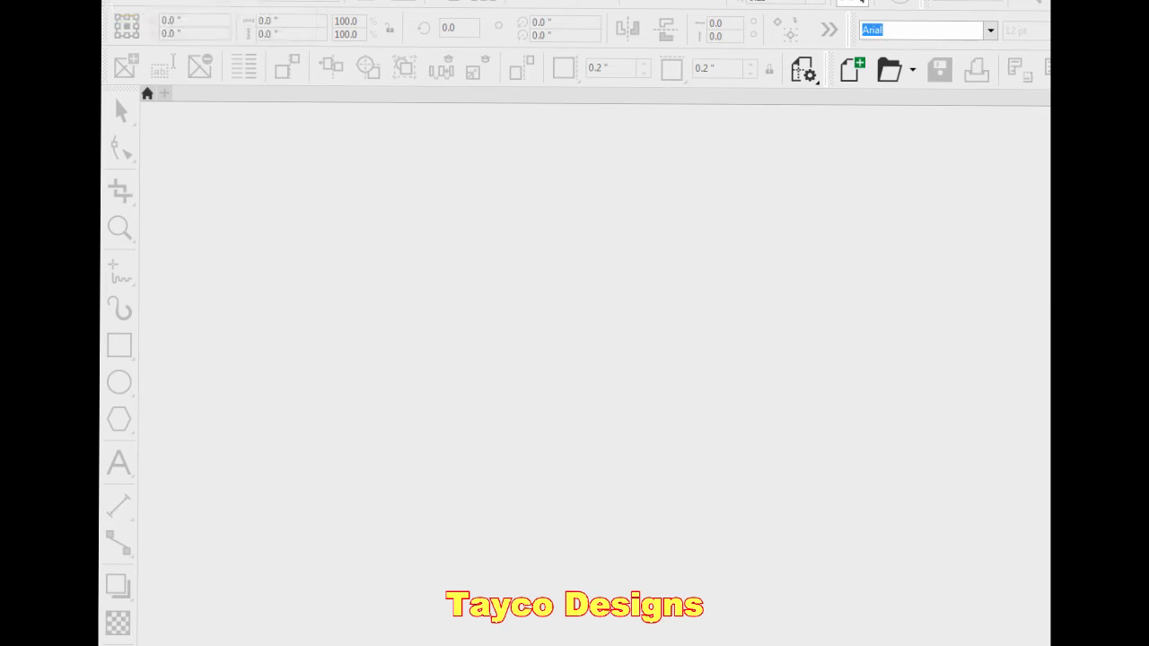
- Create a new one-page portrait document in Letter size, 8.5 by 11 inches, with CMYK color and 300 dpi resolution
key("alt+f")
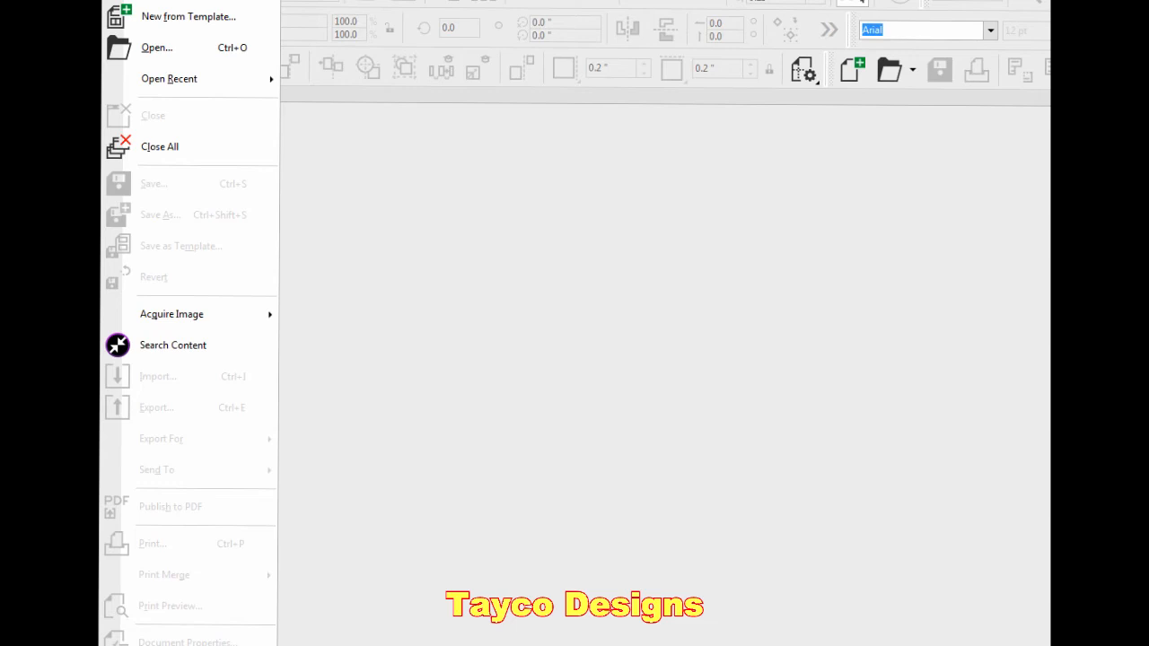
left_click(126, 4)
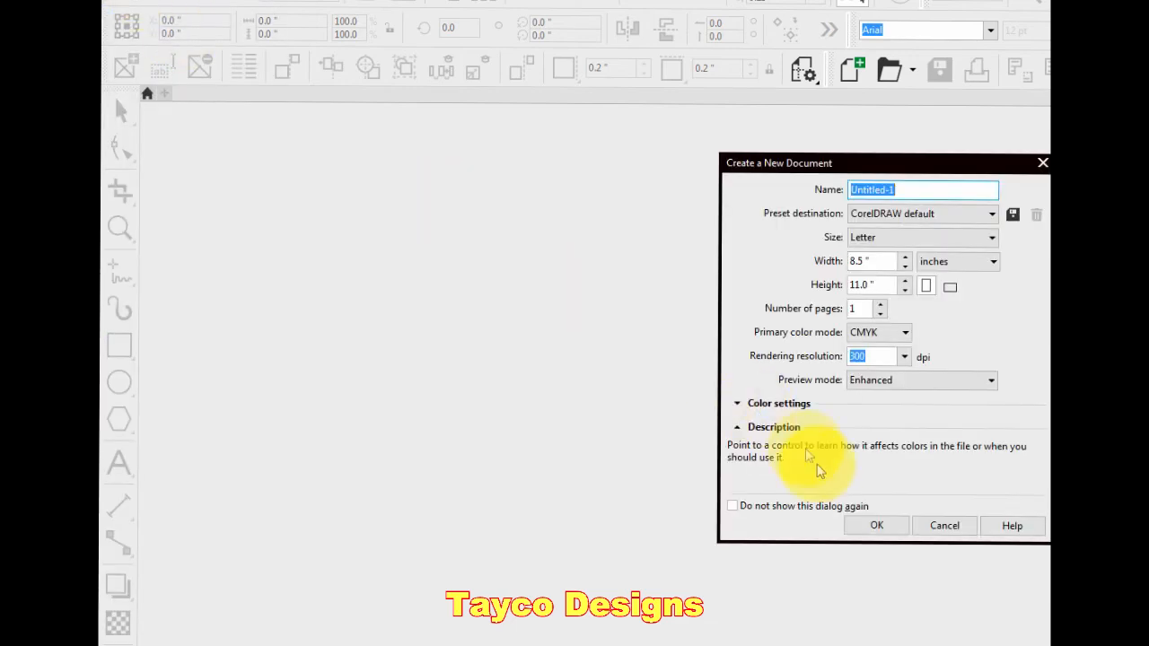
left_click(879, 528)
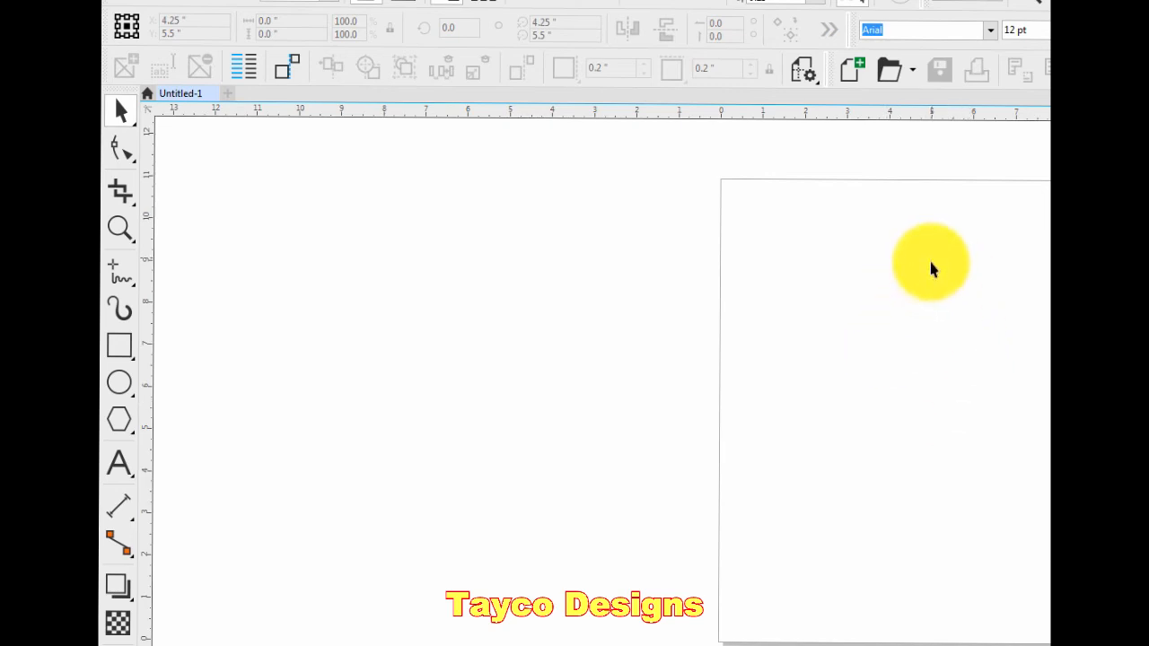
- Review the preset destination and page size settings offered for a new document, and leave without creating another one
left_click(124, 4)
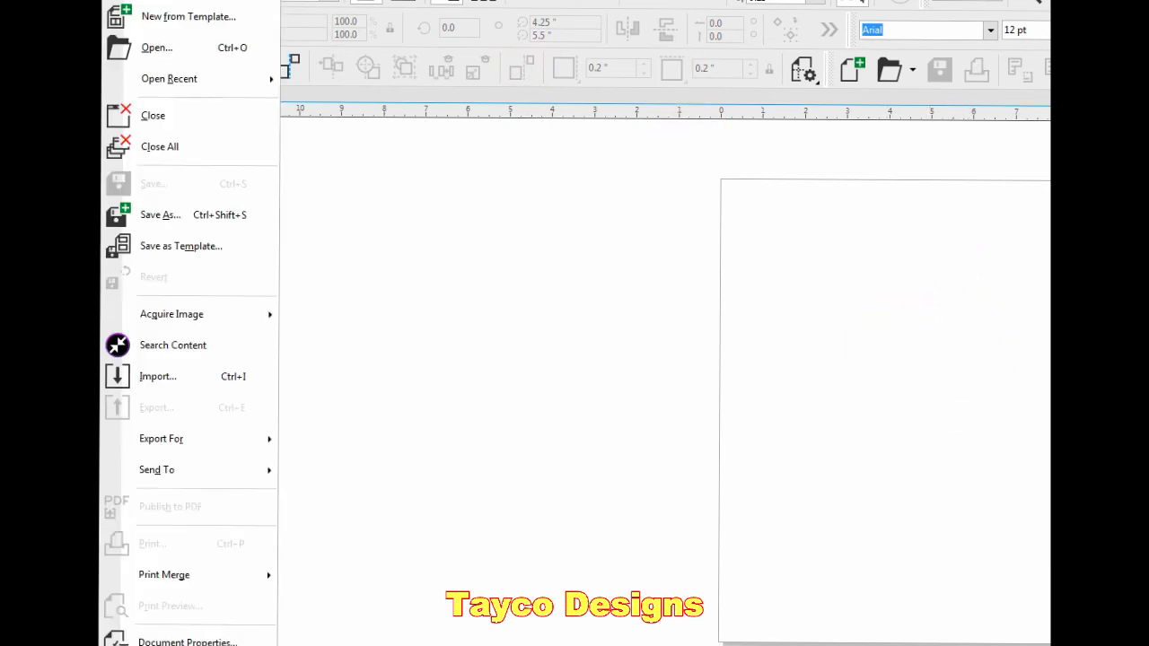
left_click(134, 4)
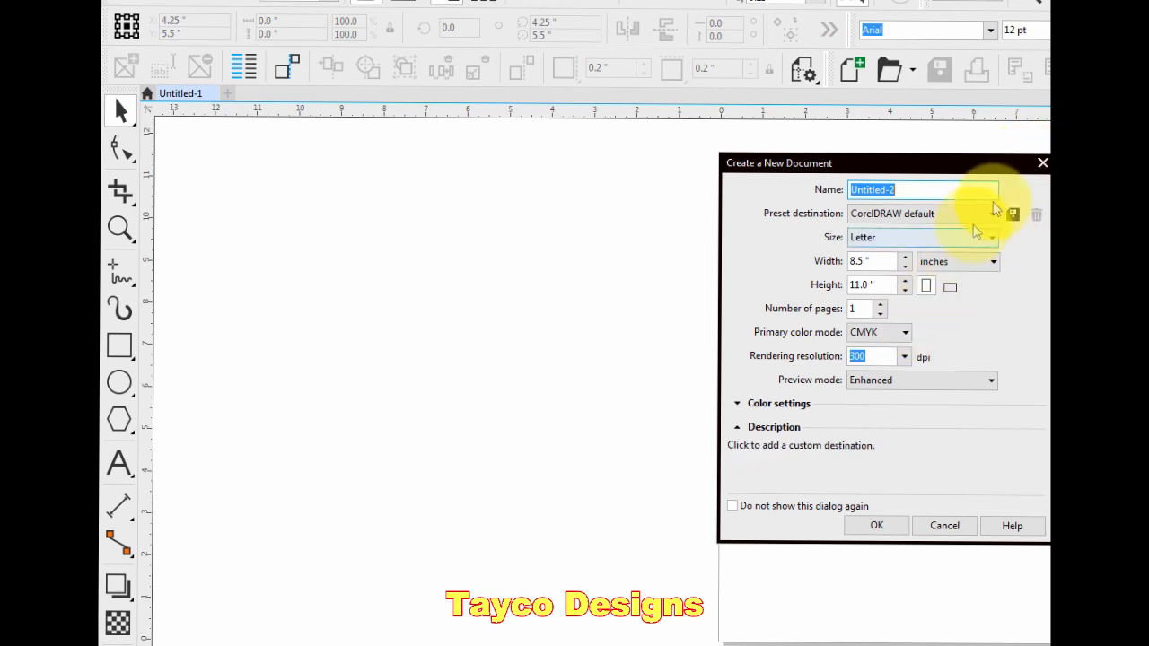
left_click(1043, 170)
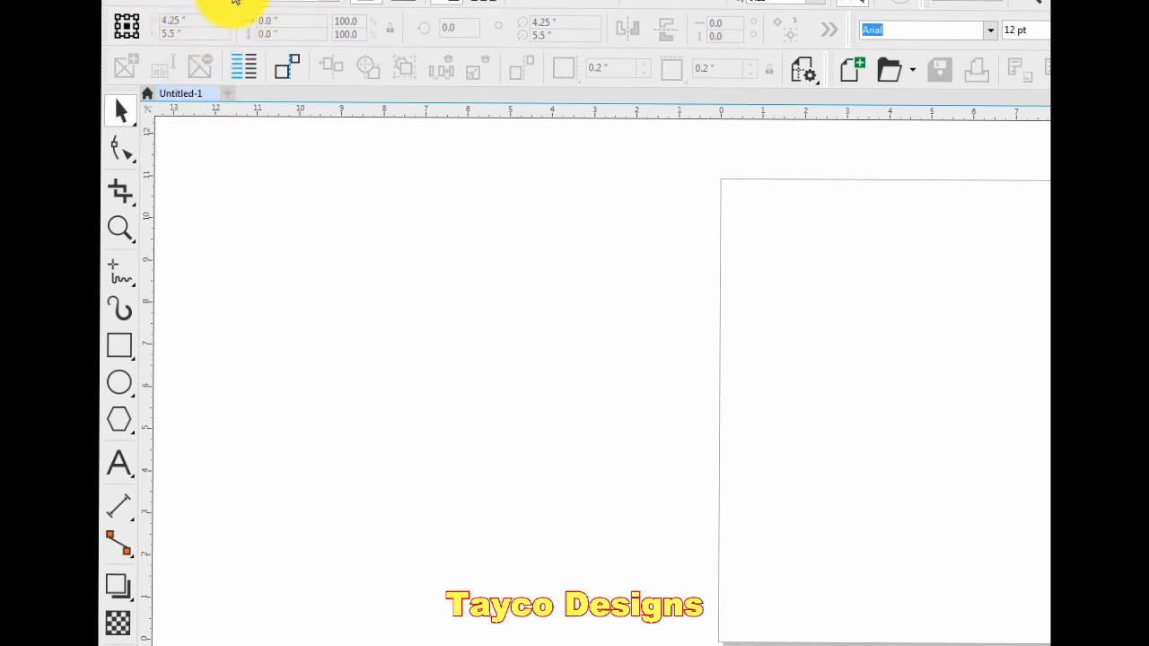
- Look through the full list of page size presets for the document and choose Letter
left_click(220, 4)
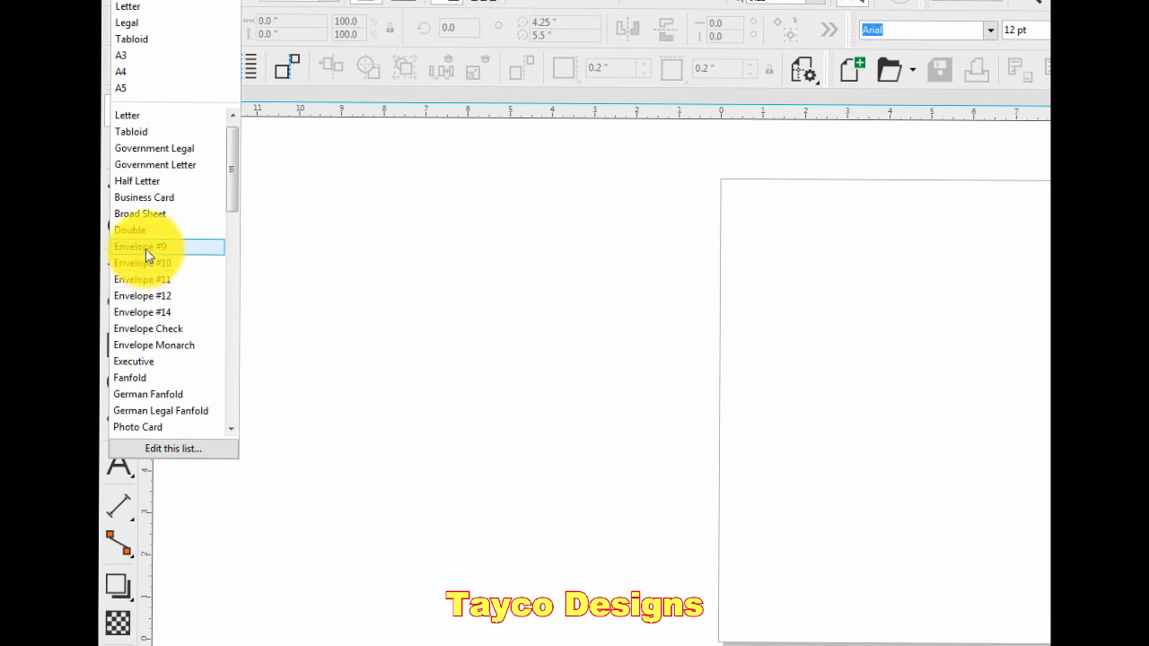
scroll(146, 248, "up", 1)
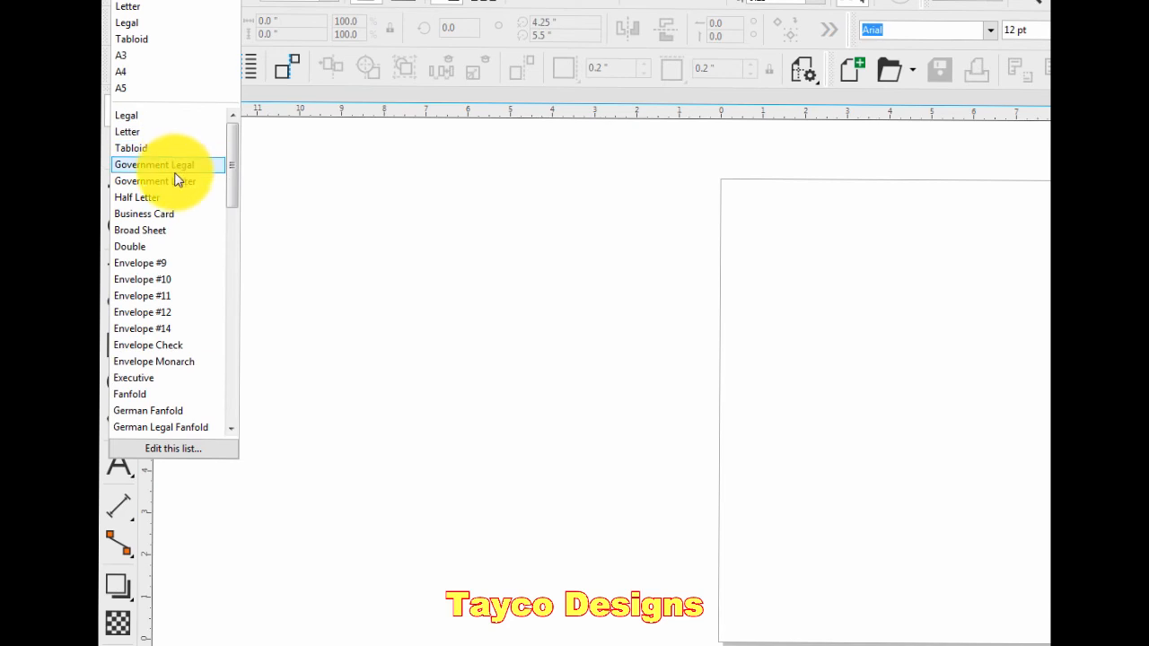
scroll(171, 259, "down", 1)
scroll(171, 263, "down", 5)
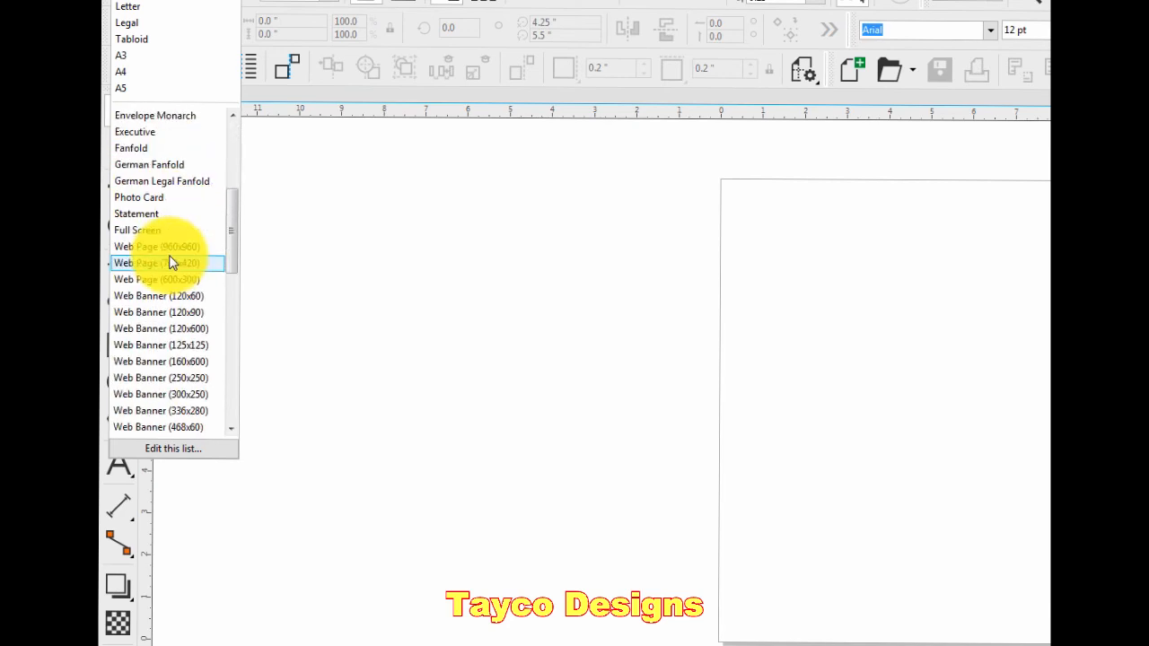
scroll(170, 262, "down", 8)
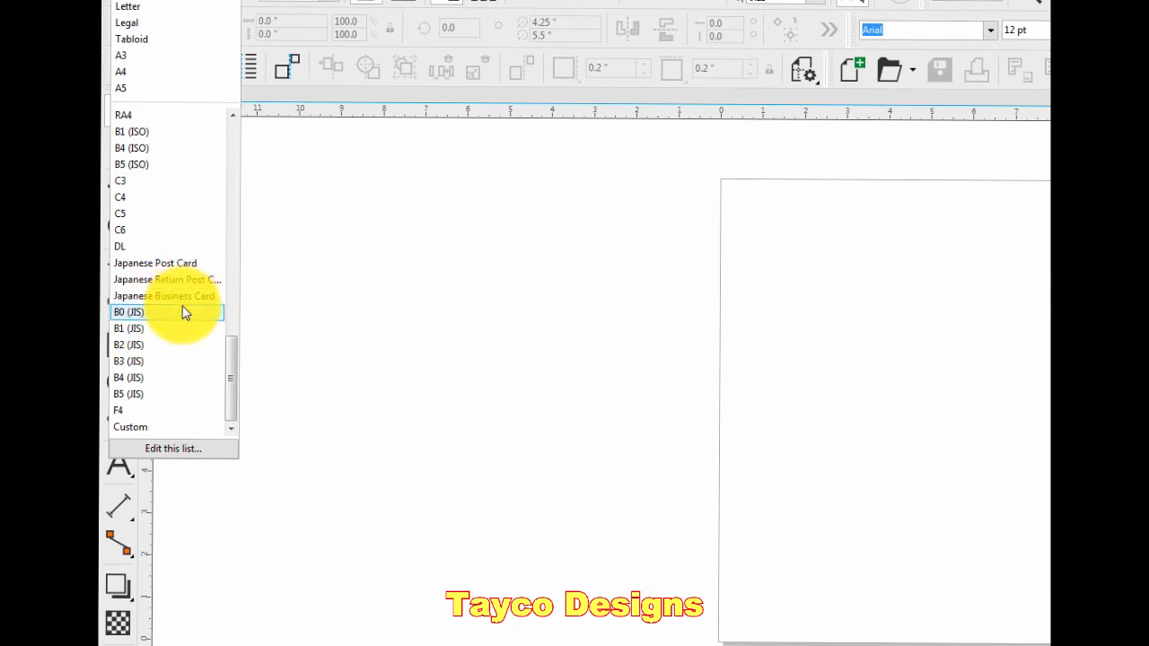
scroll(180, 312, "up", 7)
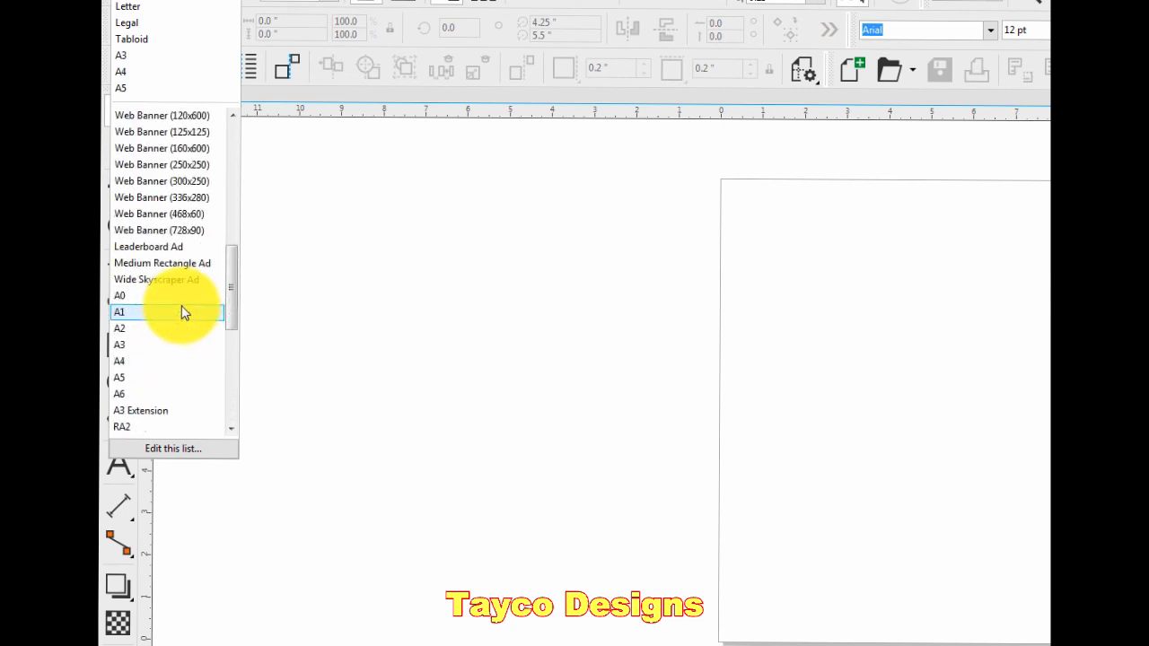
scroll(151, 291, "up", 7)
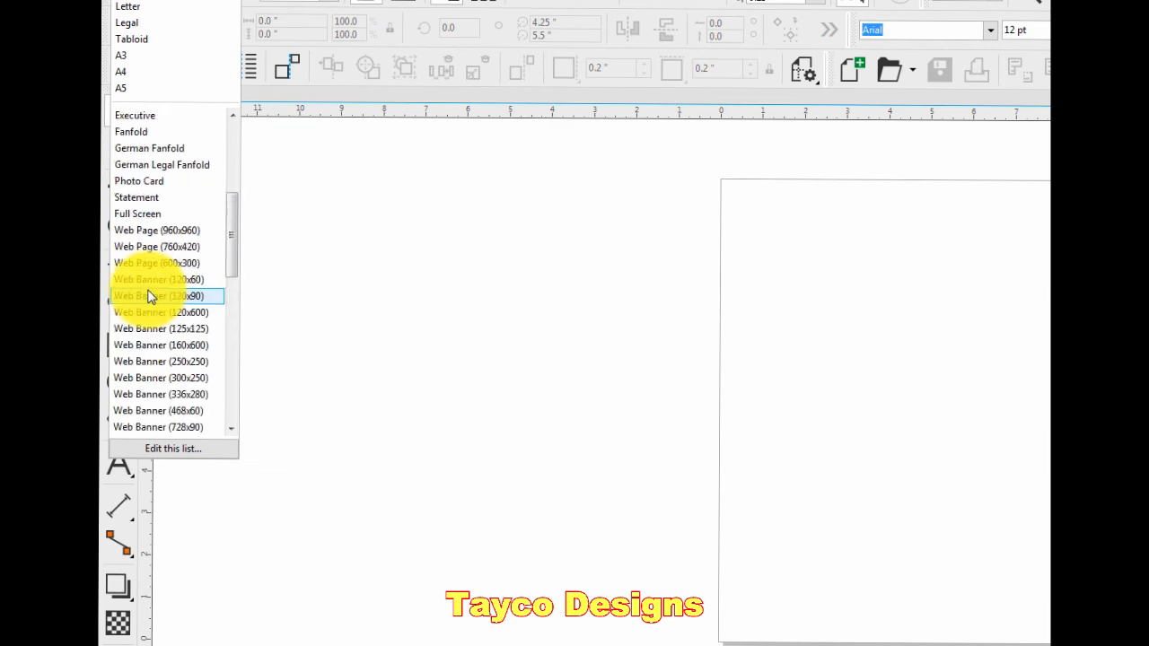
scroll(151, 289, "up", 2)
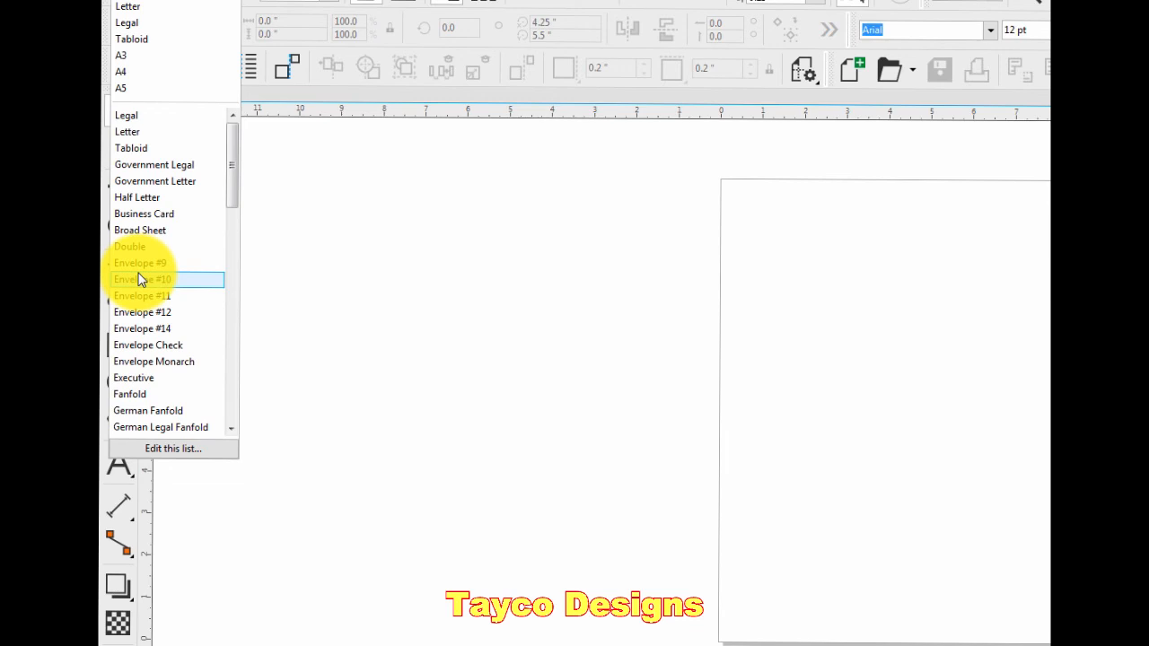
left_click(170, 9)
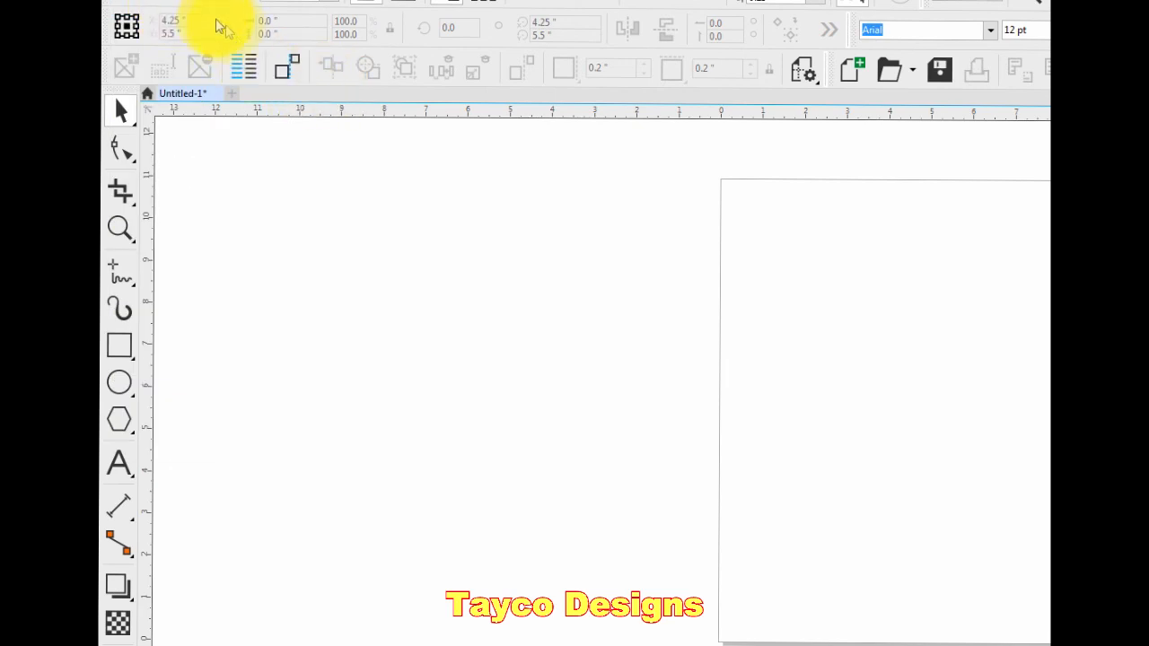